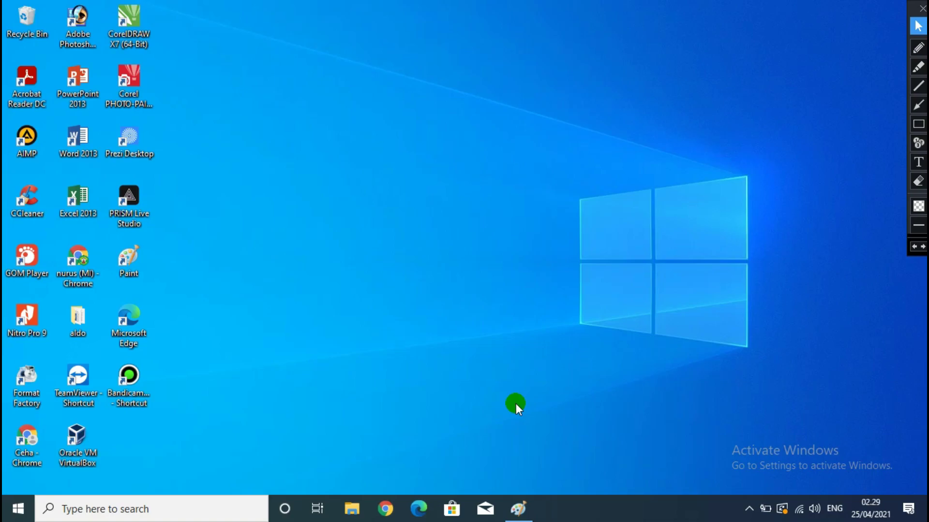
# Switch to the open Paint drawing and look over all the outlined shapes on the canvas.
pyautogui.click(520, 513)
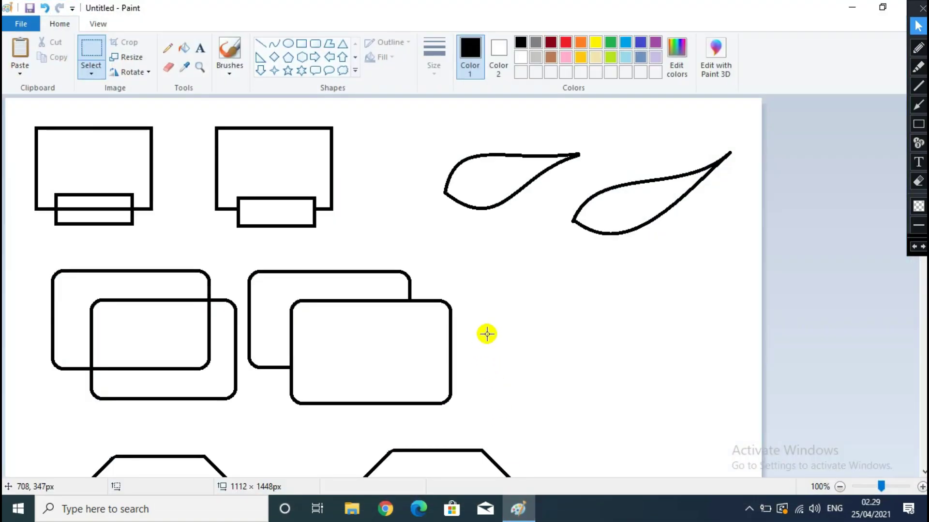
pyautogui.scroll(-5, 494, 319)
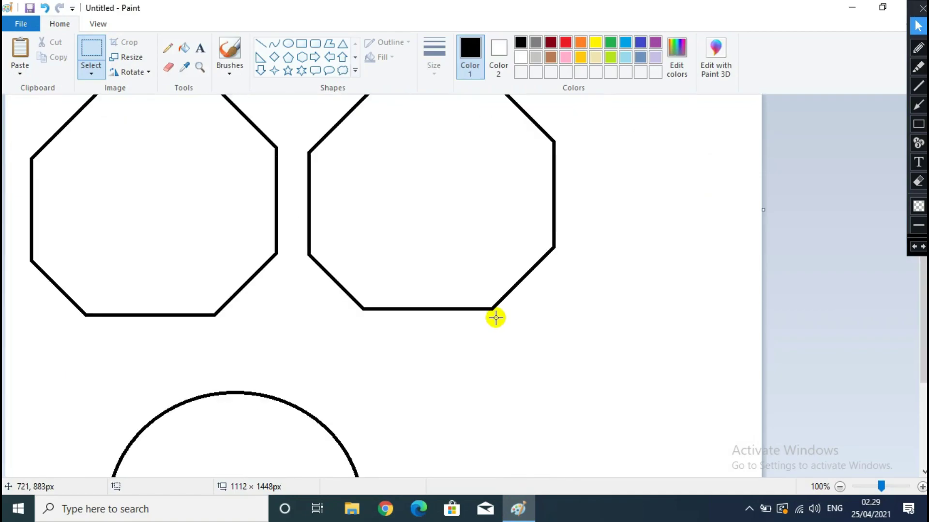
pyautogui.scroll(-3, 496, 318)
pyautogui.scroll(6, 496, 317)
pyautogui.scroll(3, 496, 317)
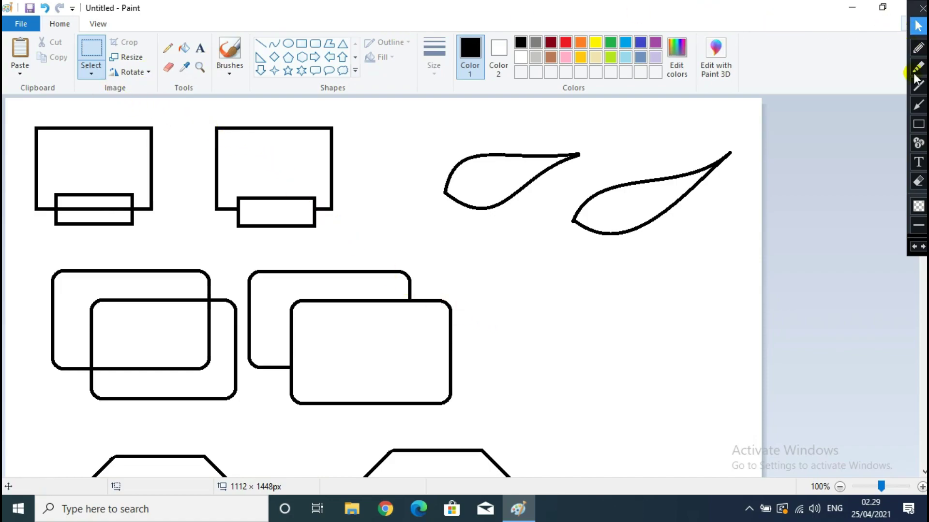
# Select an area of about 518 × 204 px around the two pairs of overlapping square-cornered rectangles.
pyautogui.click(91, 45)
pyautogui.moveTo(19, 111); pyautogui.dragTo(371, 250)
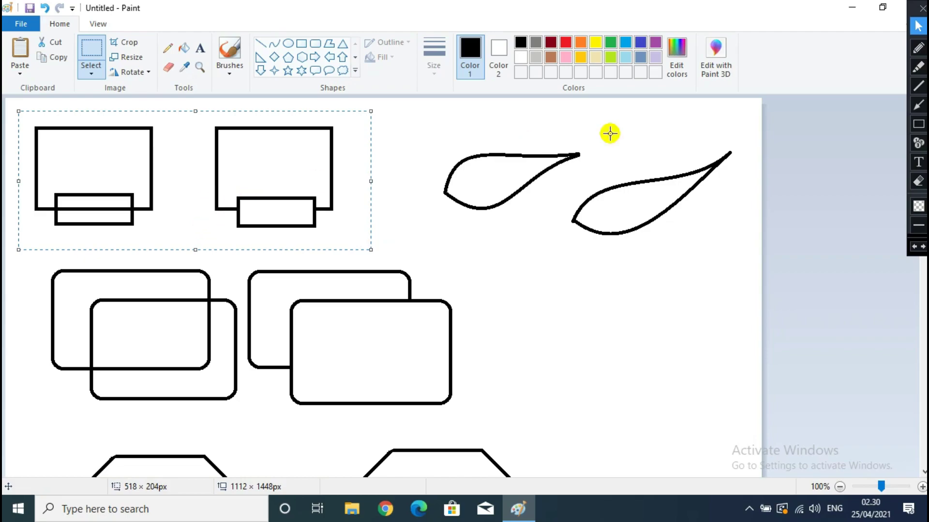
# Mark the color palette with a red annotation arrow and frame, erase both marks and clear the canvas selection.
pyautogui.click(918, 105)
pyautogui.moveTo(682, 129)
pyautogui.mouseDown()
pyautogui.moveTo(663, 93)
pyautogui.moveTo(641, 83)
pyautogui.mouseUp()
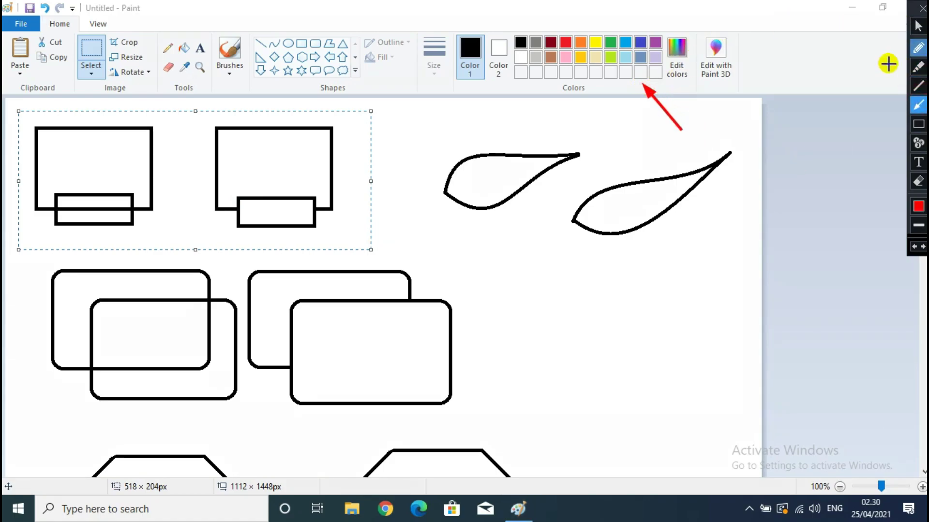
pyautogui.click(918, 123)
pyautogui.moveTo(507, 27)
pyautogui.mouseDown()
pyautogui.moveTo(543, 64)
pyautogui.moveTo(626, 87)
pyautogui.moveTo(663, 83)
pyautogui.moveTo(698, 100)
pyautogui.mouseUp()
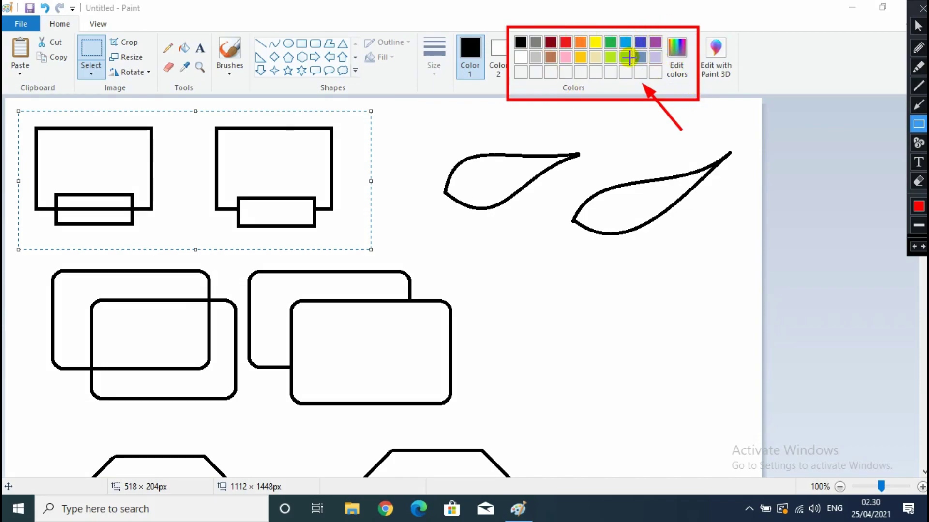
pyautogui.click(918, 181)
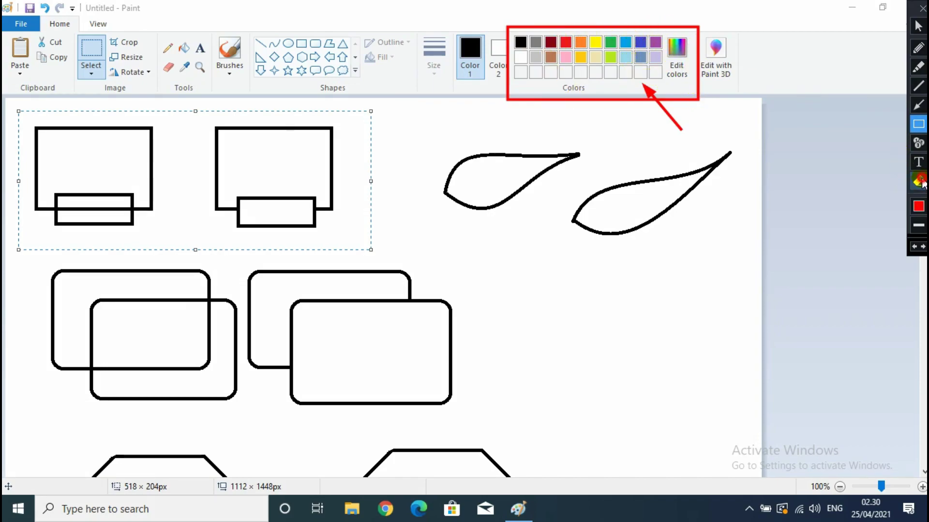
pyautogui.click(730, 147)
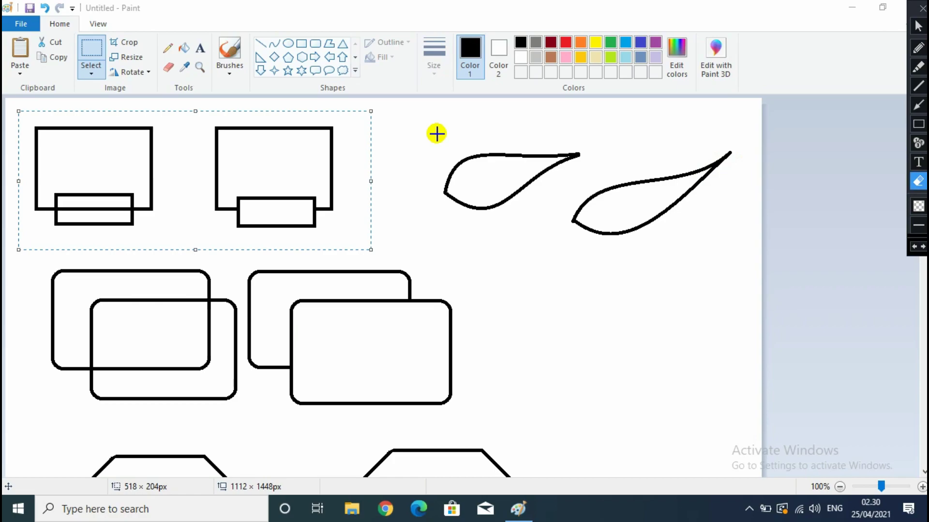
pyautogui.click(918, 26)
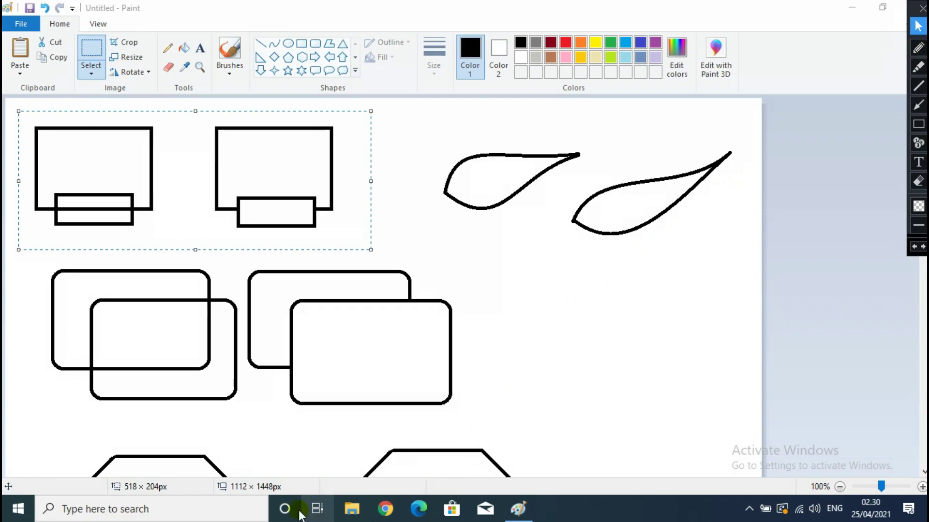
pyautogui.click(416, 190)
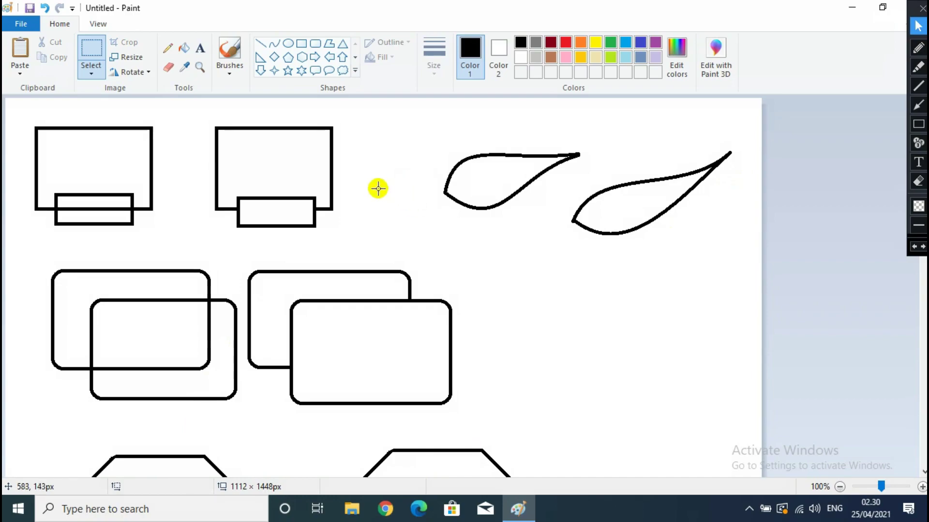
# Point out the Fill tool with a red annotation arrow and erase the mark.
pyautogui.click(918, 105)
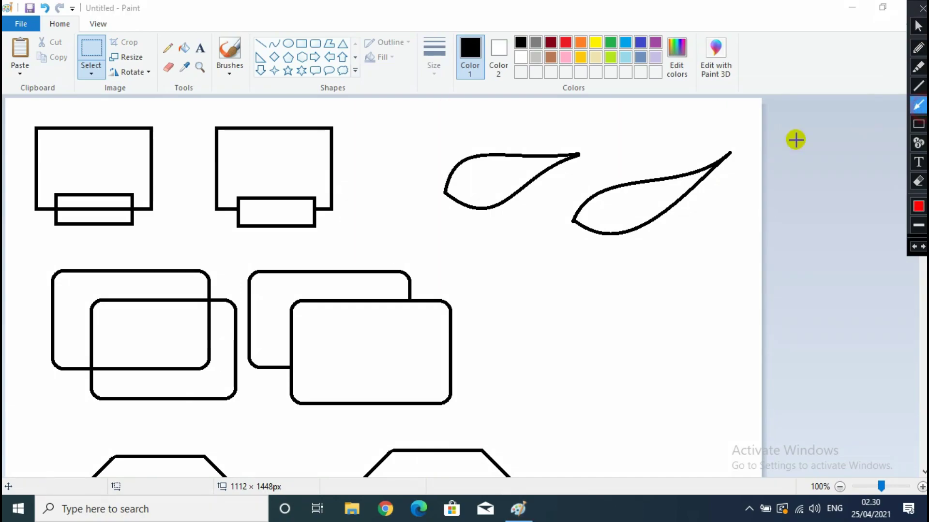
pyautogui.moveTo(191, 116); pyautogui.dragTo(186, 57)
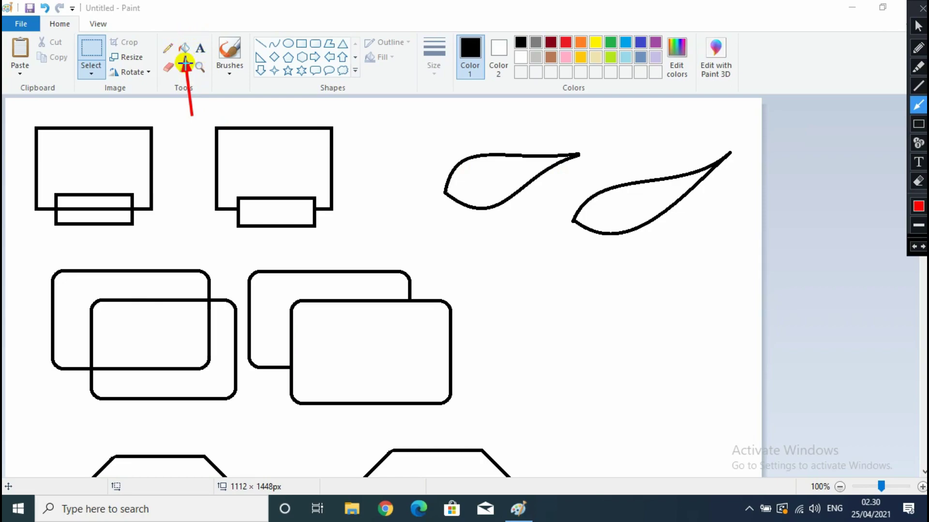
pyautogui.click(918, 181)
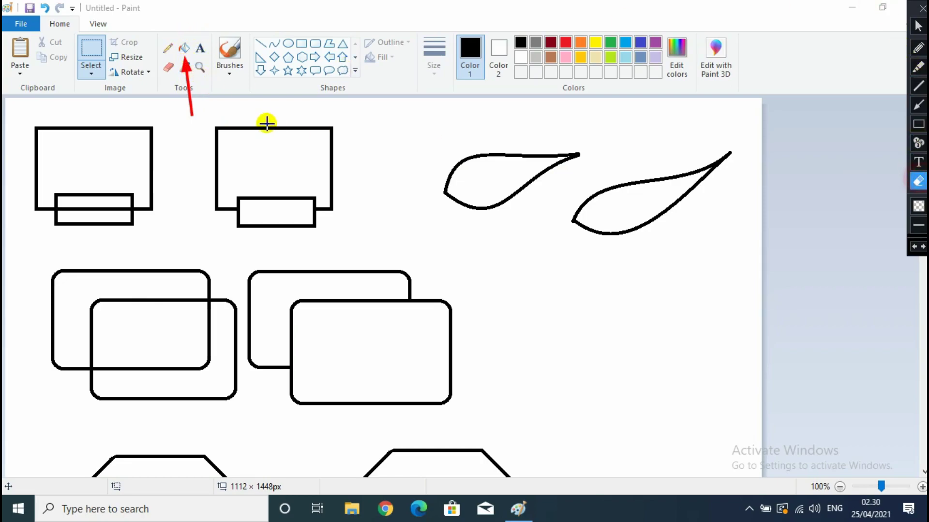
pyautogui.moveTo(220, 129); pyautogui.dragTo(166, 38)
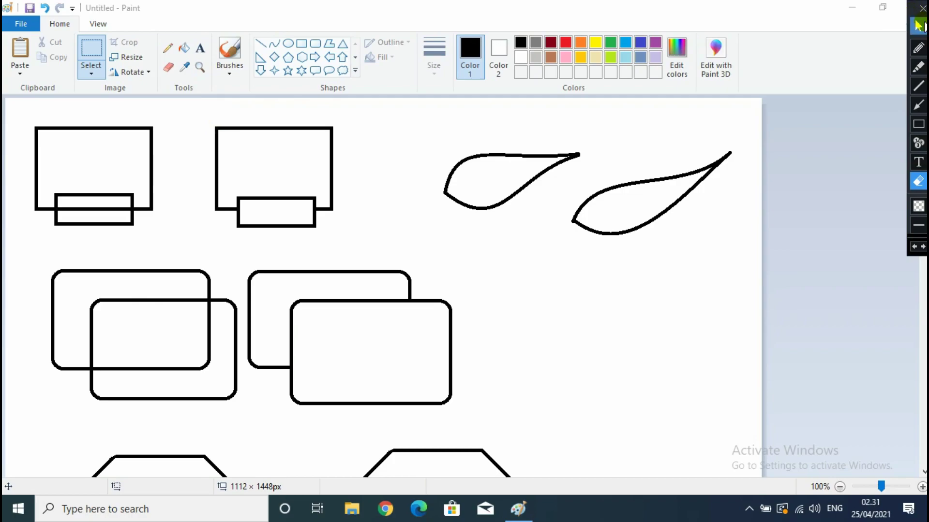
pyautogui.click(918, 26)
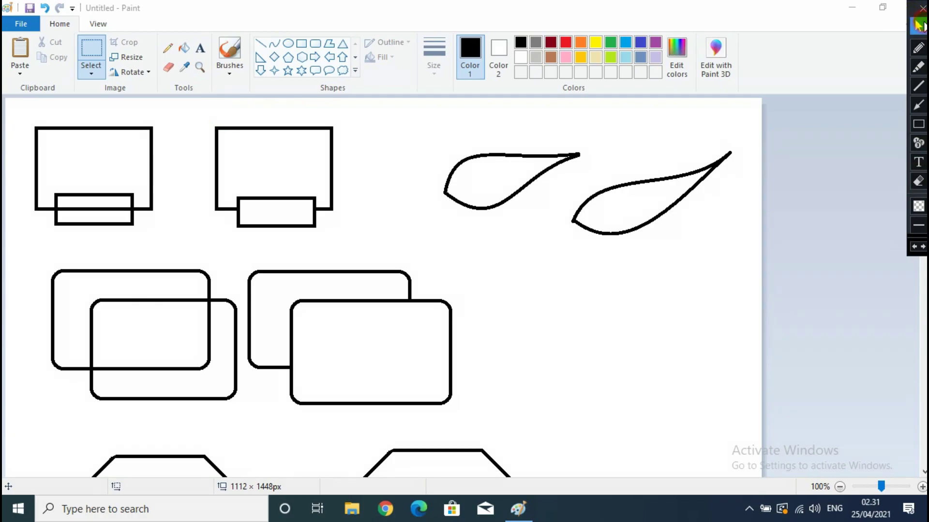
# Fill the large square-cornered rectangle of both pairs with red.
pyautogui.click(183, 49)
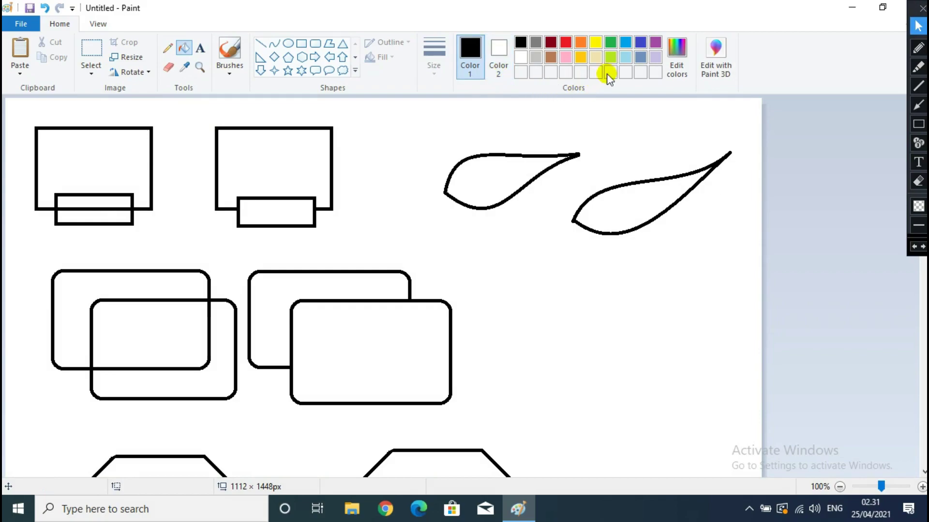
pyautogui.click(566, 43)
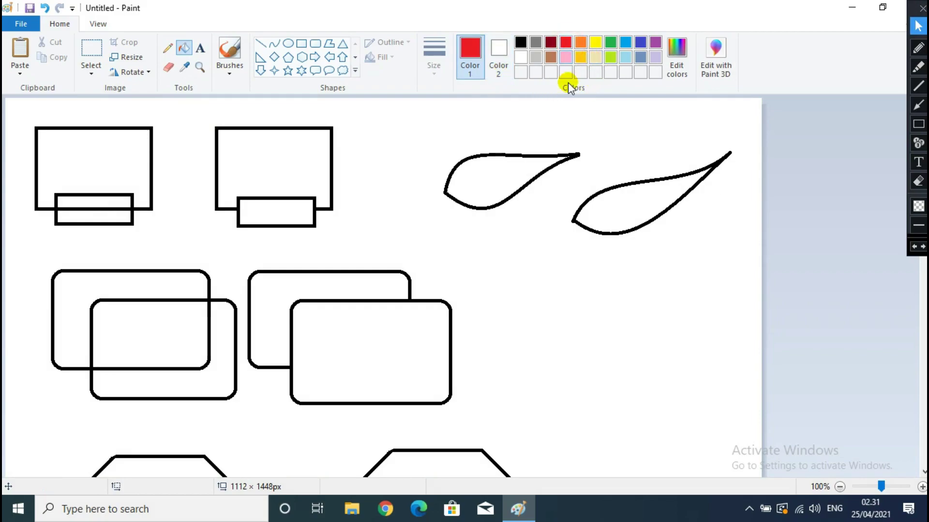
pyautogui.click(91, 152)
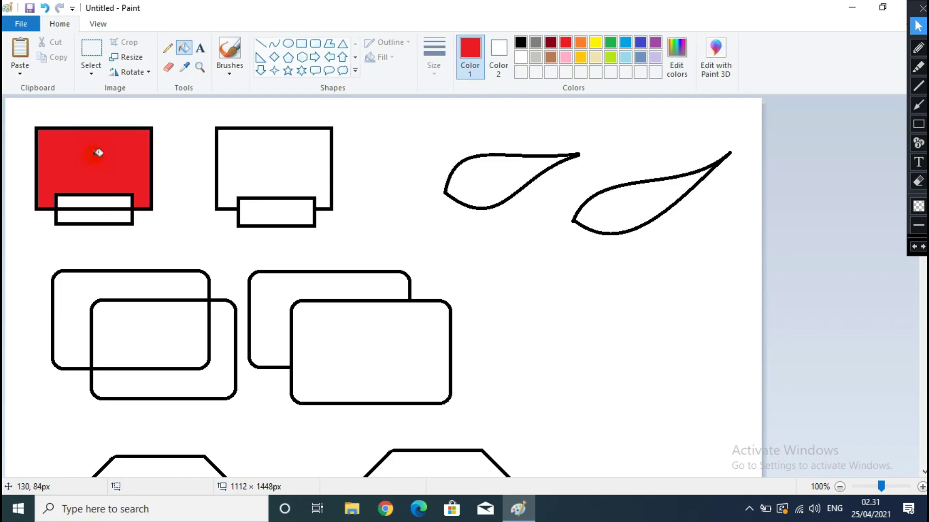
pyautogui.click(278, 156)
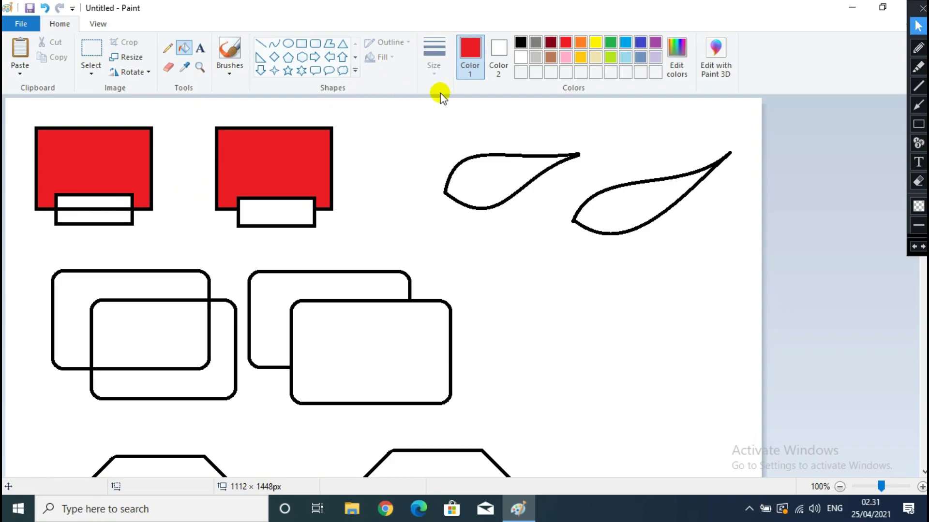
# Fill the small rectangle of both pairs with yellow, including both halves of the divided one.
pyautogui.click(599, 43)
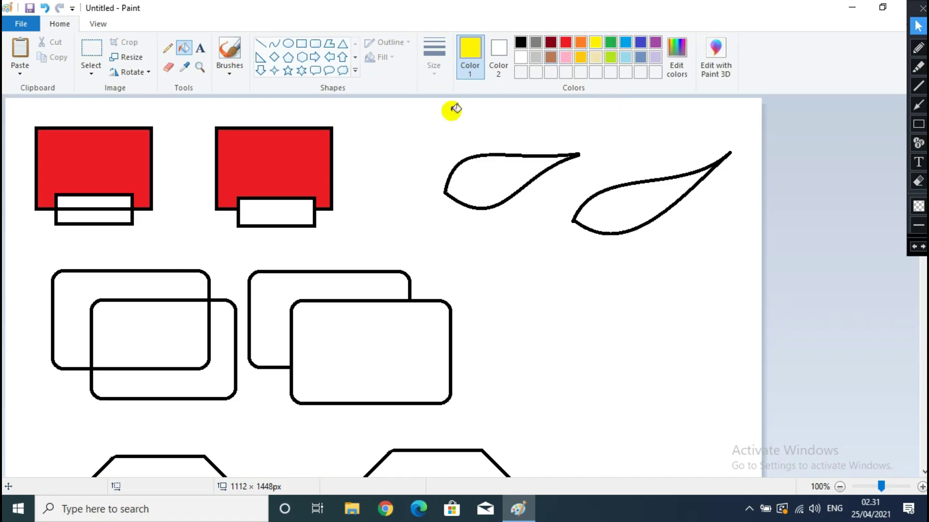
pyautogui.click(280, 212)
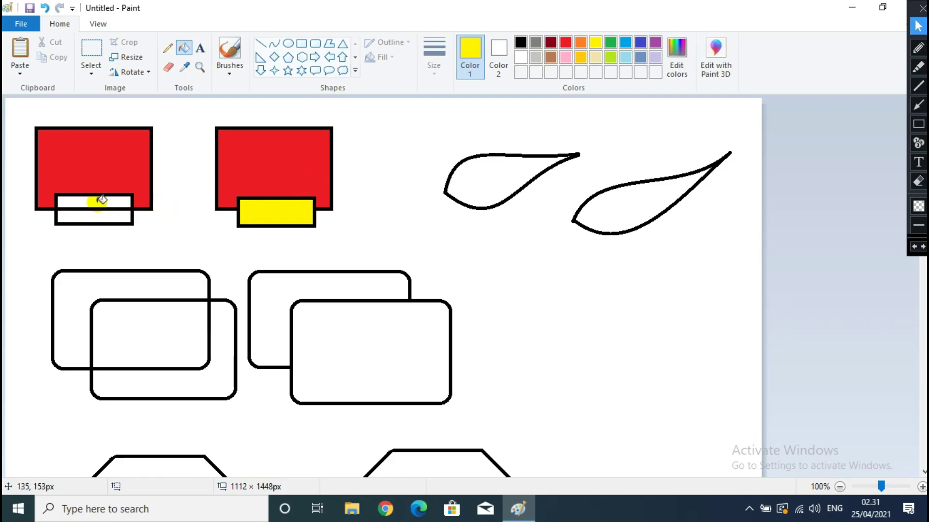
pyautogui.click(101, 200)
pyautogui.click(107, 215)
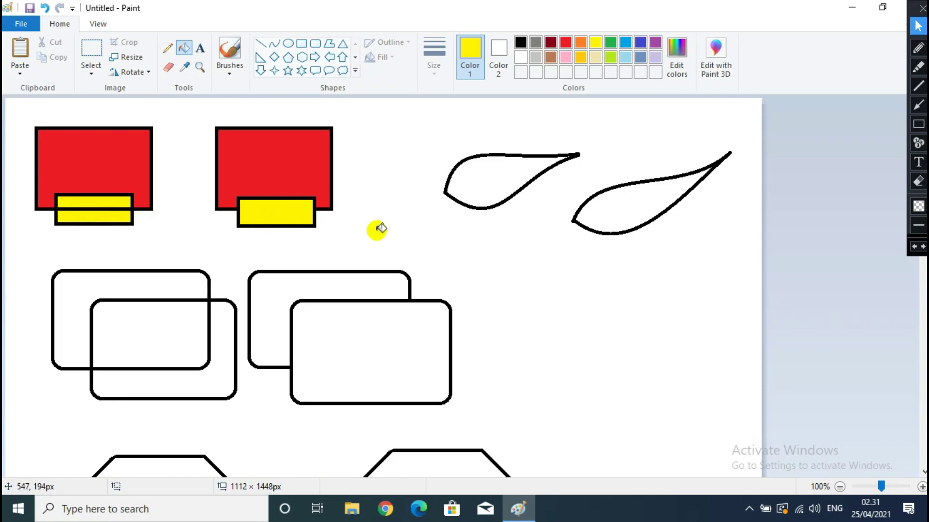
# Select an area of about 641 × 262 px around the two pairs of rounded rectangles and clear the selection.
pyautogui.click(99, 52)
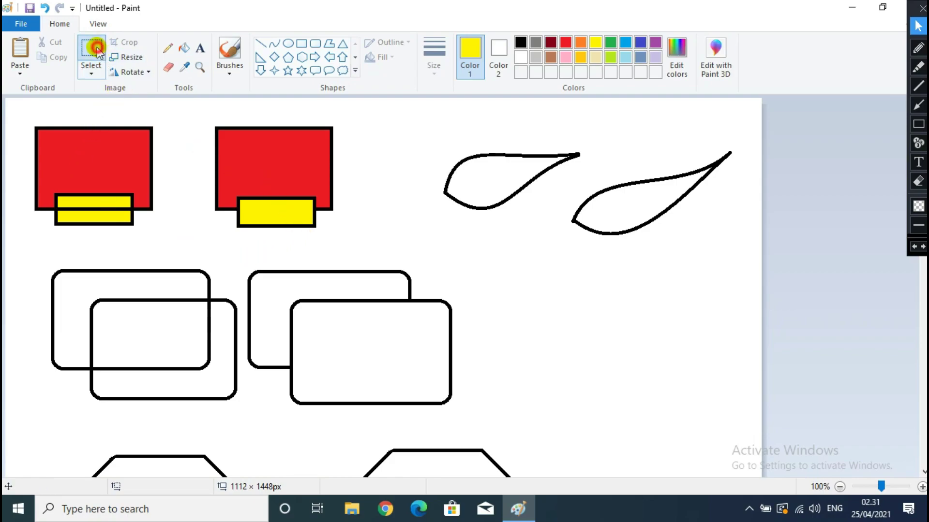
pyautogui.moveTo(34, 250); pyautogui.dragTo(470, 428)
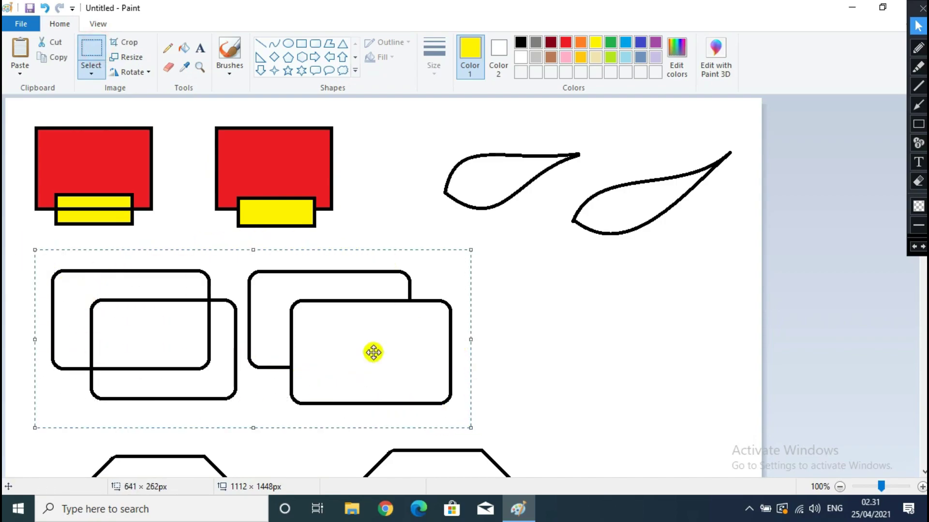
pyautogui.click(96, 48)
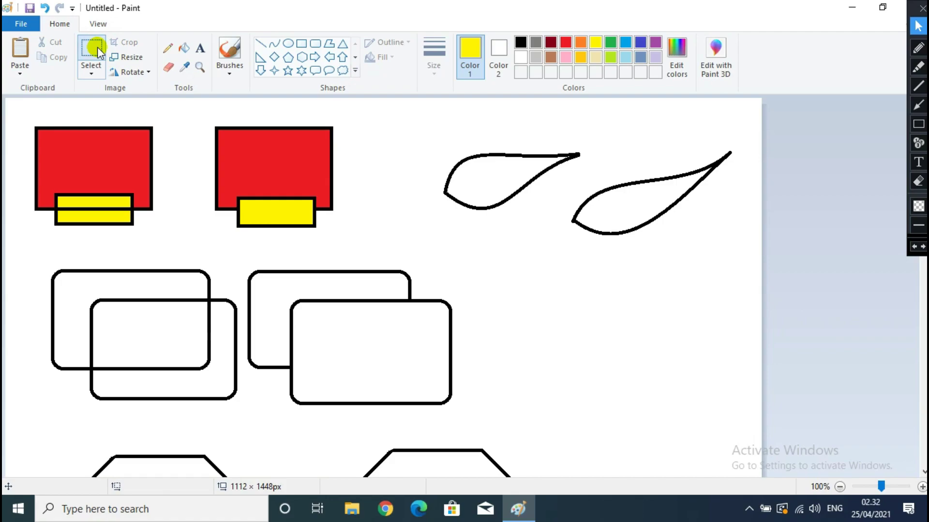
pyautogui.click(99, 51)
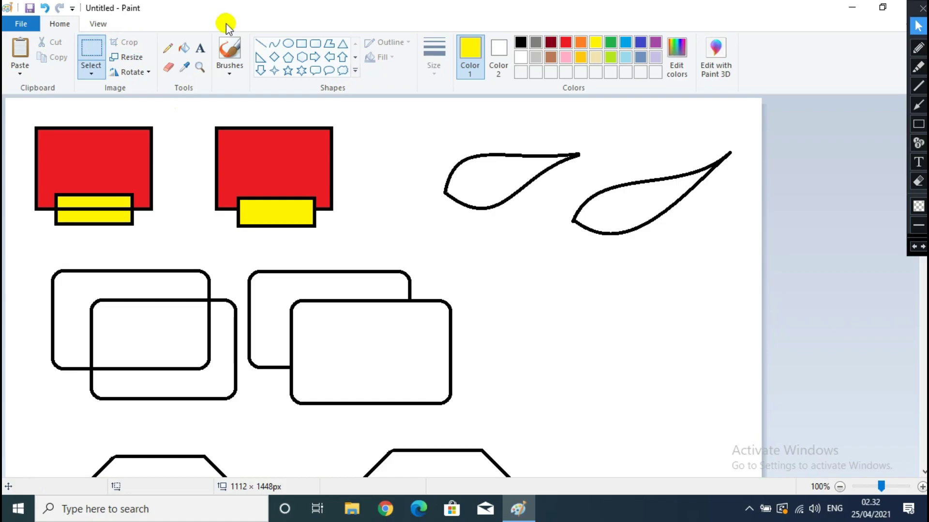
# Fill the back rounded rectangle of the pair with crossing outlines with bright blue.
pyautogui.click(186, 49)
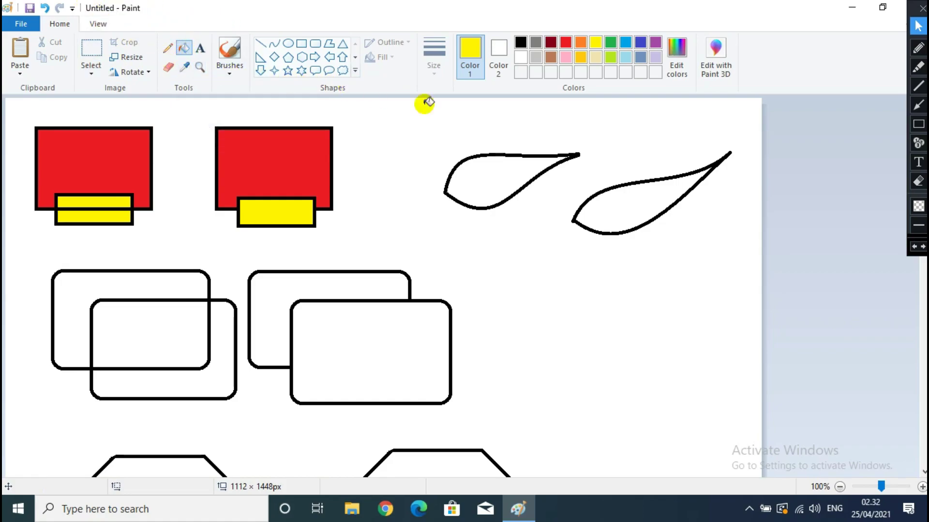
pyautogui.click(628, 41)
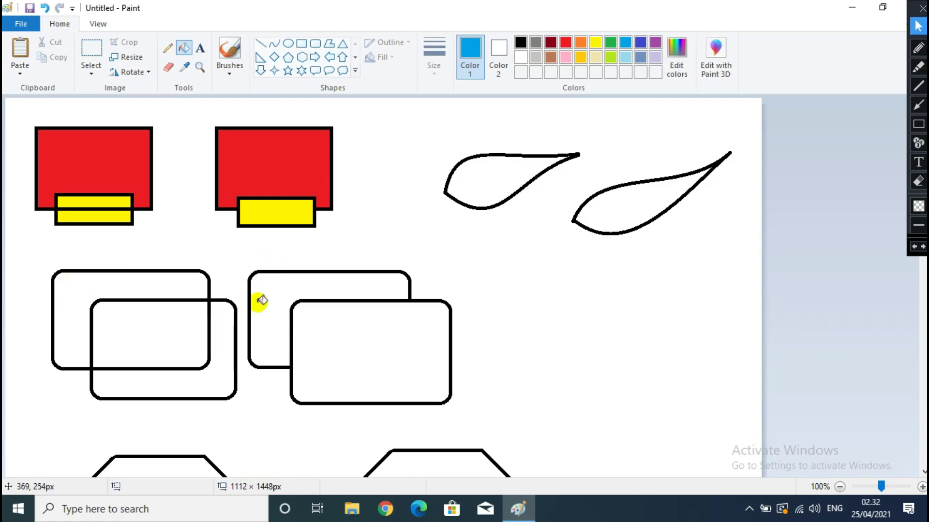
pyautogui.click(95, 285)
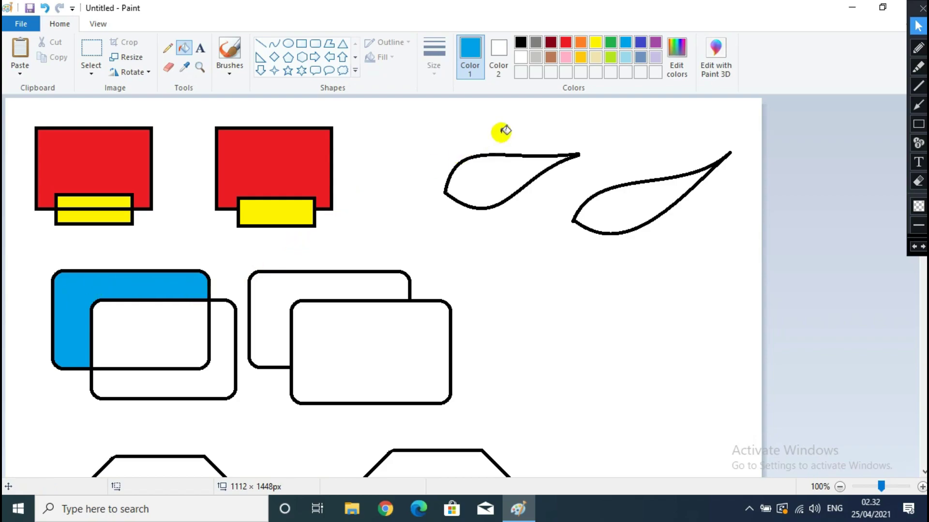
# Fill the front rounded rectangle of the crossing pair with green, including the overlap area.
pyautogui.click(611, 43)
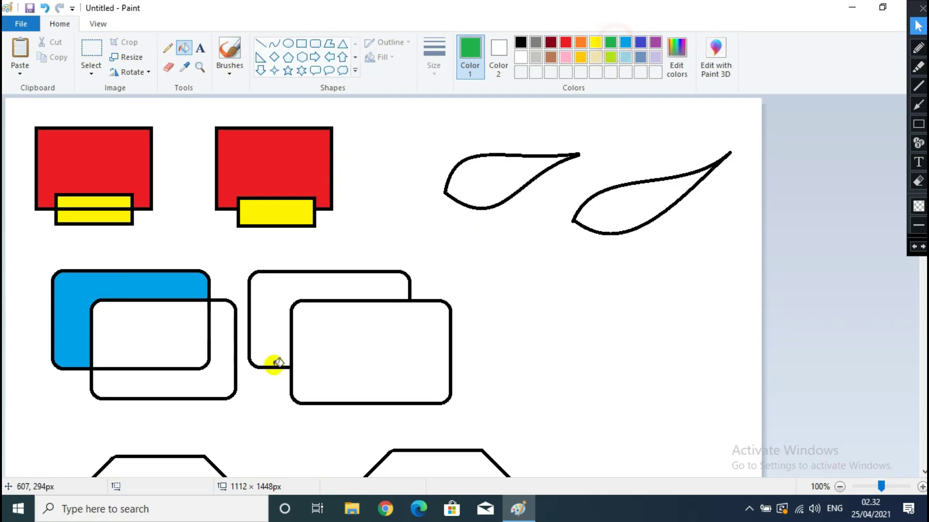
pyautogui.click(180, 345)
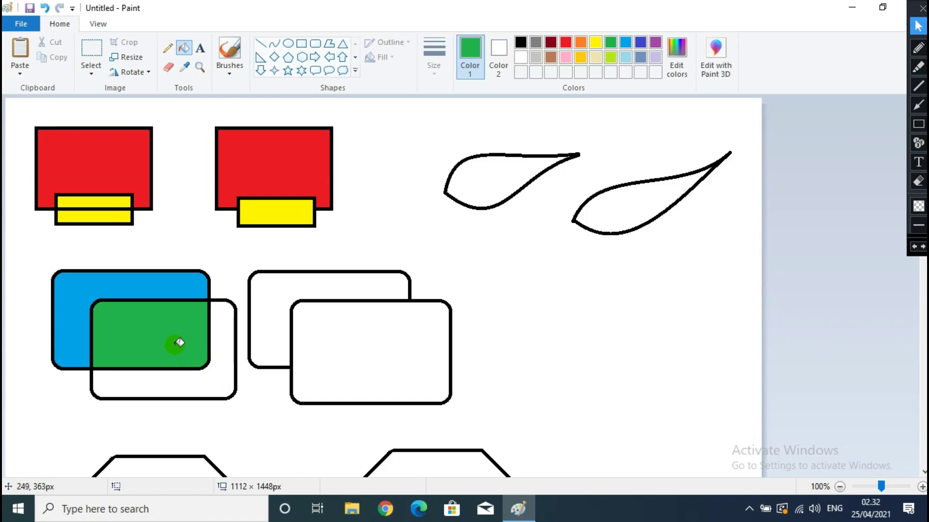
pyautogui.click(208, 382)
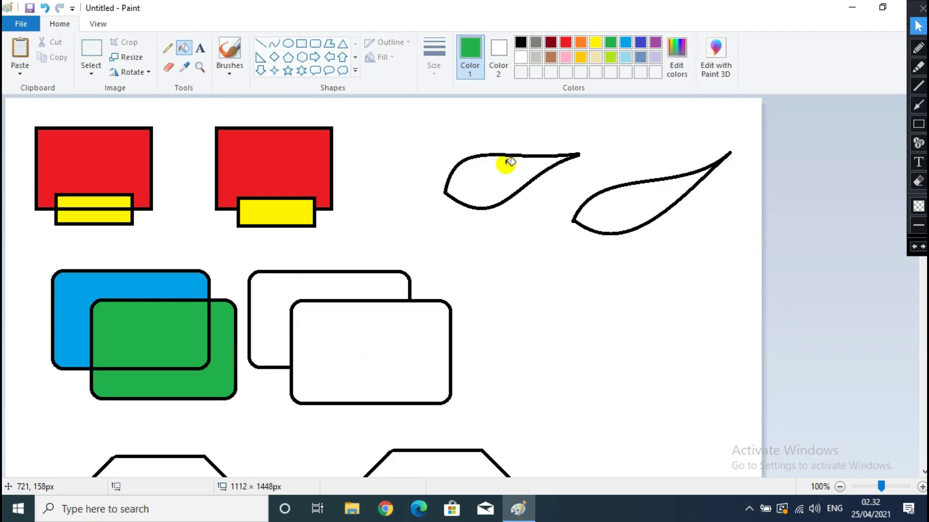
# Fill the second rounded-rectangle pair with bright blue on the back shape and green on the front shape.
pyautogui.click(624, 43)
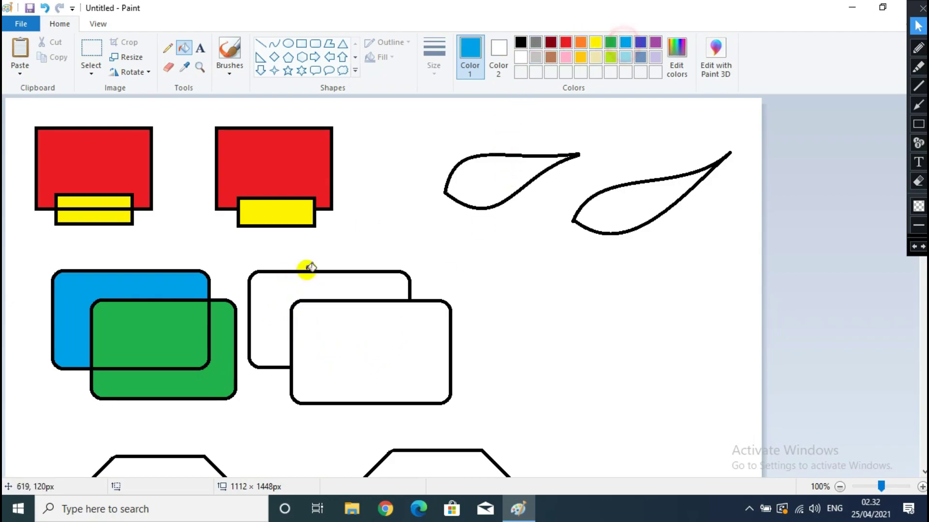
pyautogui.click(277, 298)
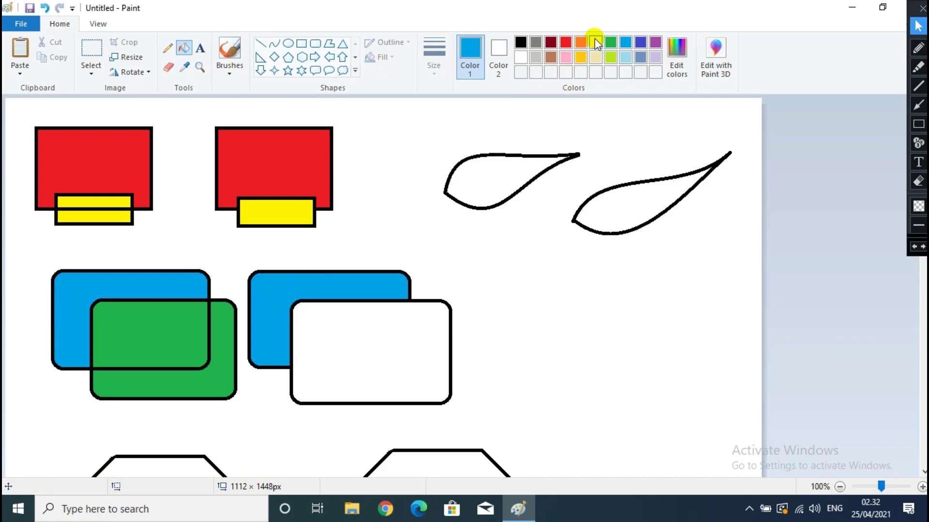
pyautogui.click(610, 44)
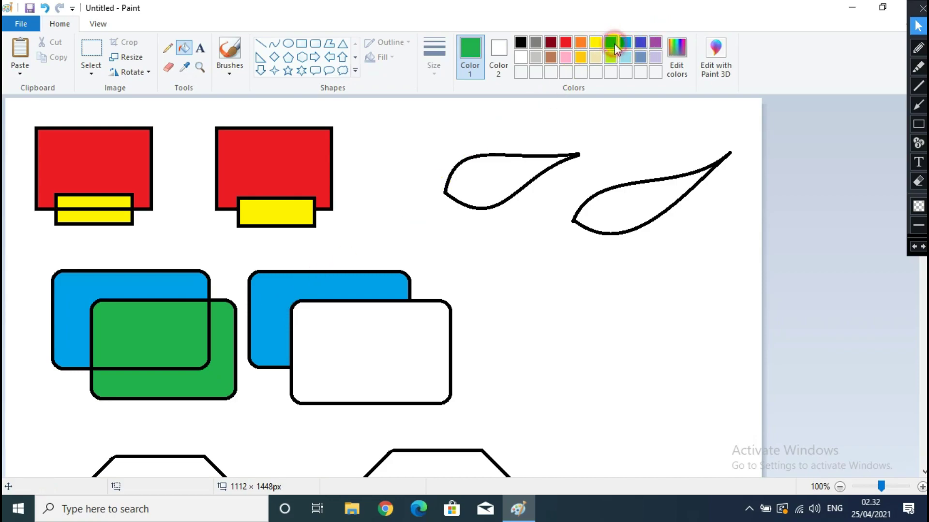
pyautogui.click(386, 395)
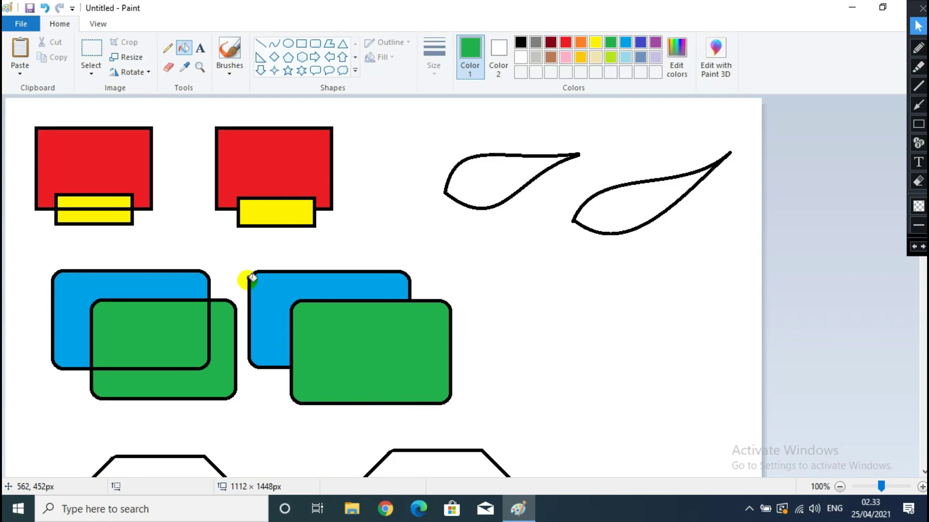
# Select an area of about 500 × 210 px around the two leaf shapes and clear the selection.
pyautogui.click(520, 44)
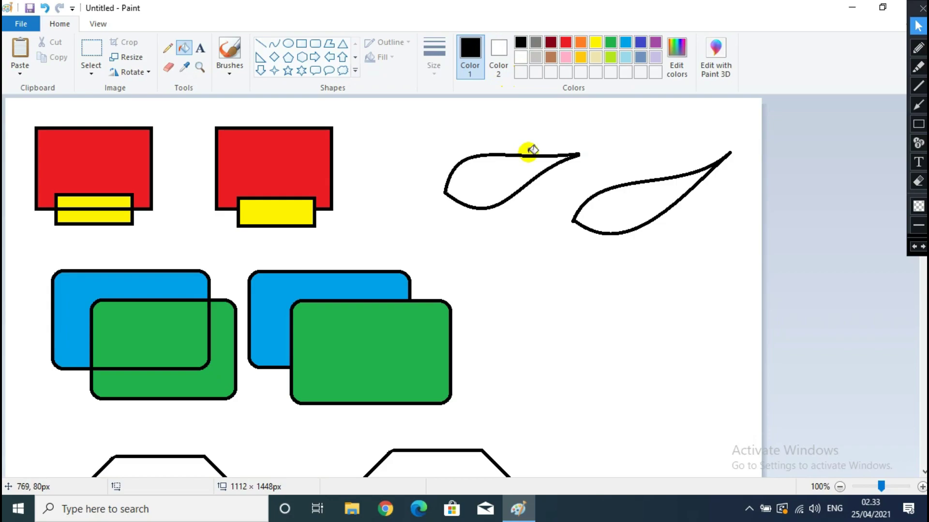
pyautogui.click(83, 48)
pyautogui.moveTo(414, 114); pyautogui.dragTo(752, 256)
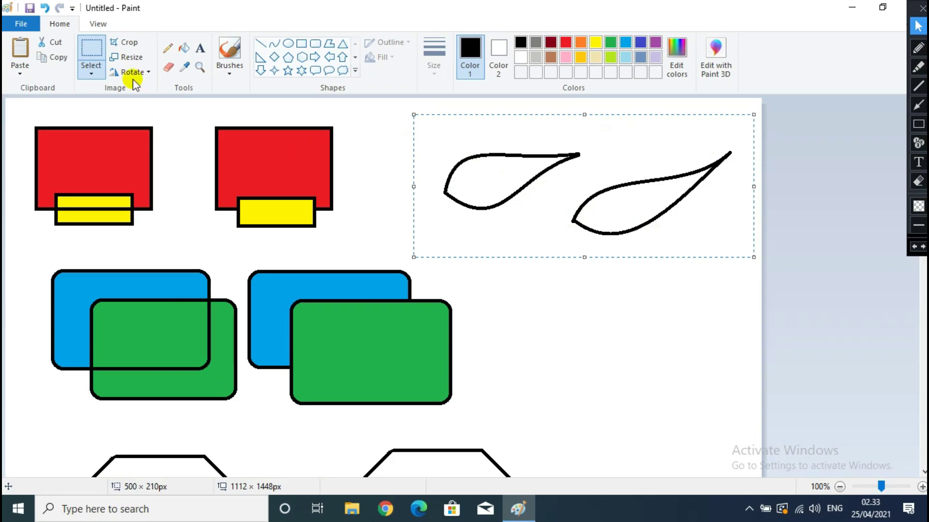
pyautogui.click(184, 50)
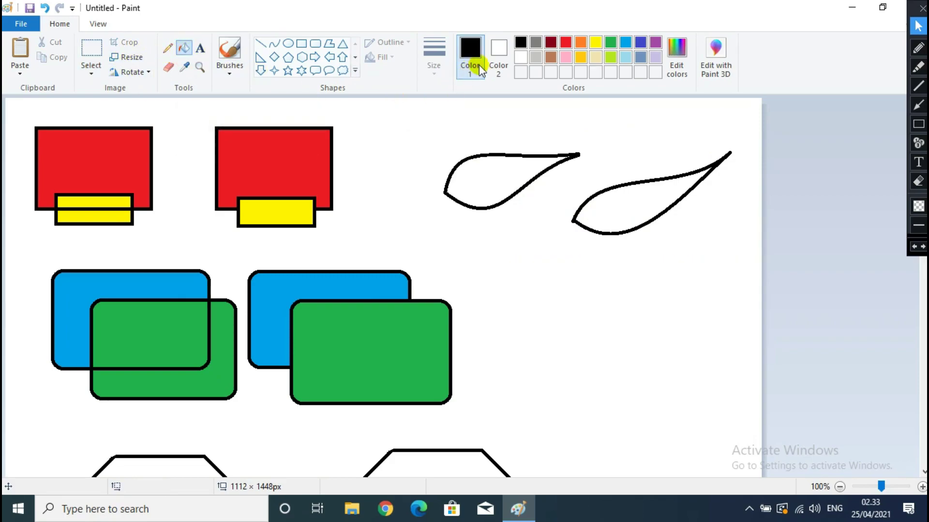
# Fill the left leaf shape with lime and the right leaf shape with green.
pyautogui.click(612, 62)
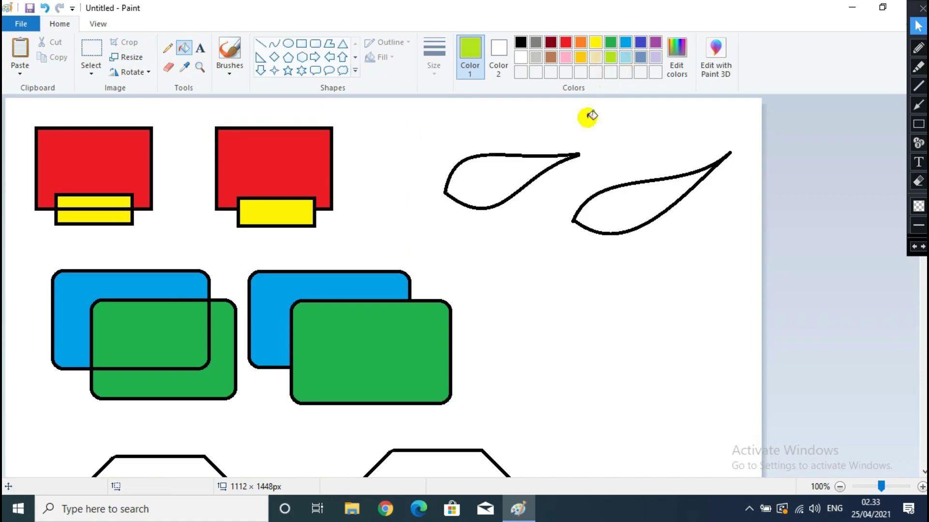
pyautogui.click(501, 178)
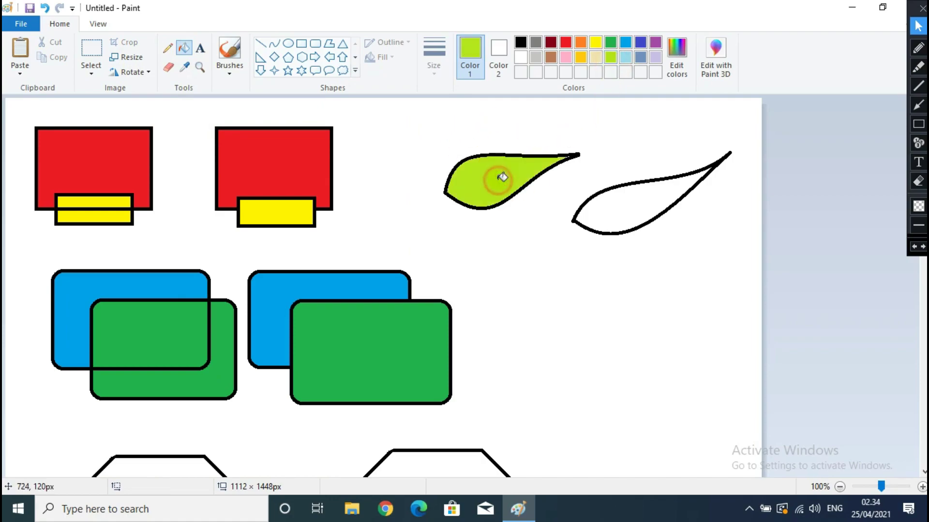
pyautogui.click(612, 45)
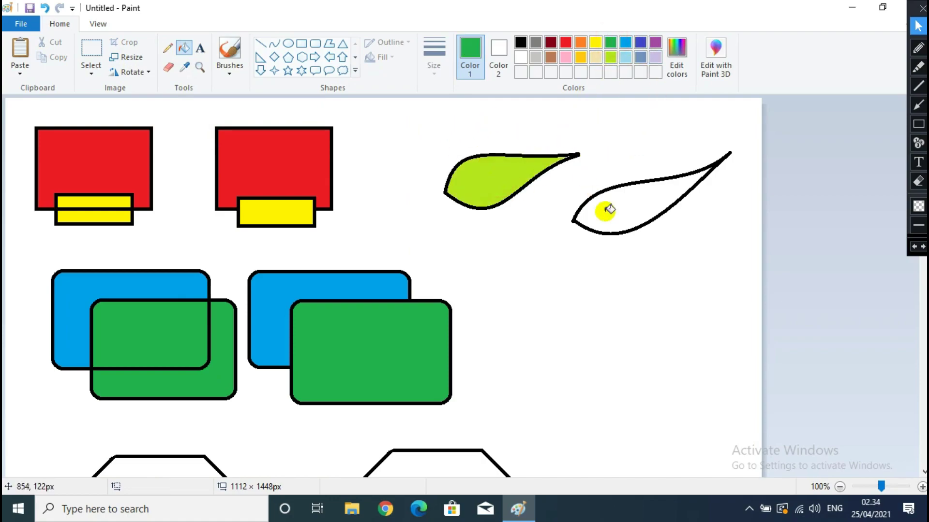
pyautogui.click(631, 208)
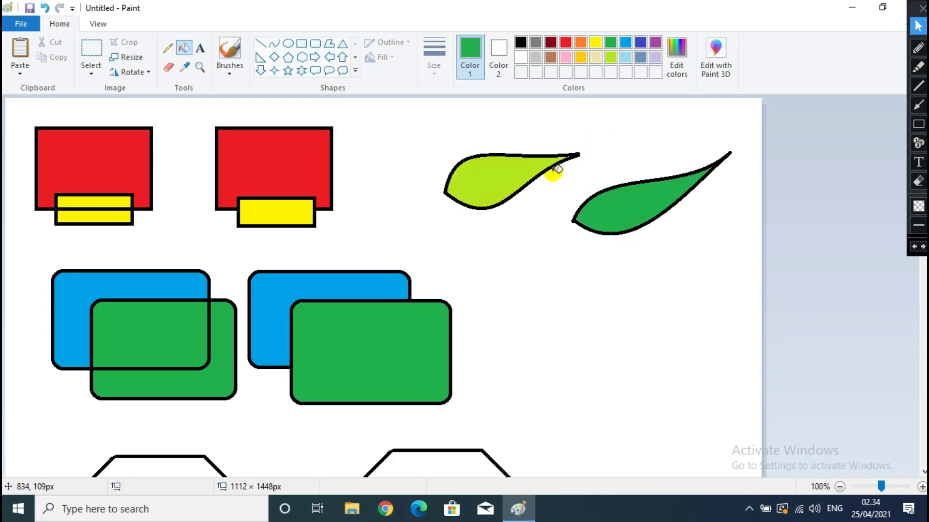
# Swap the leaf colors by filling the left leaf with green and the right leaf with lime.
pyautogui.click(493, 178)
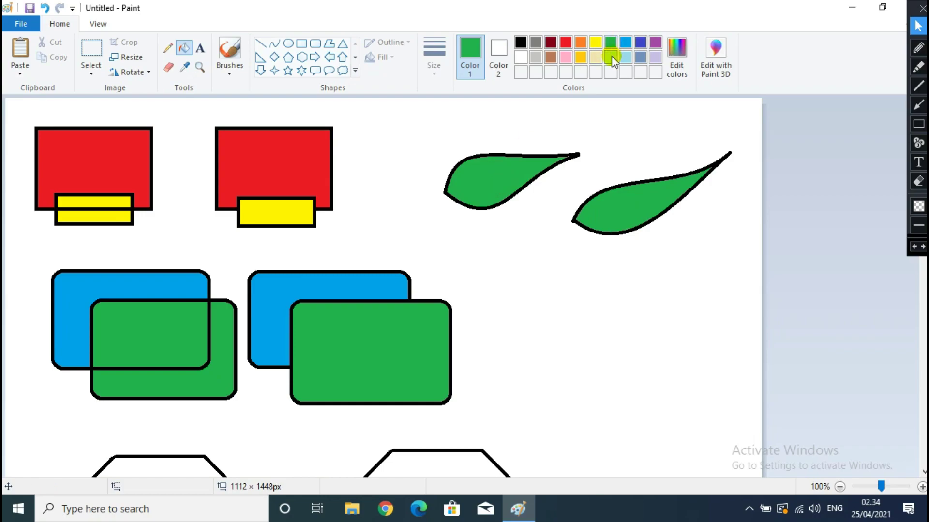
pyautogui.click(612, 57)
pyautogui.click(642, 208)
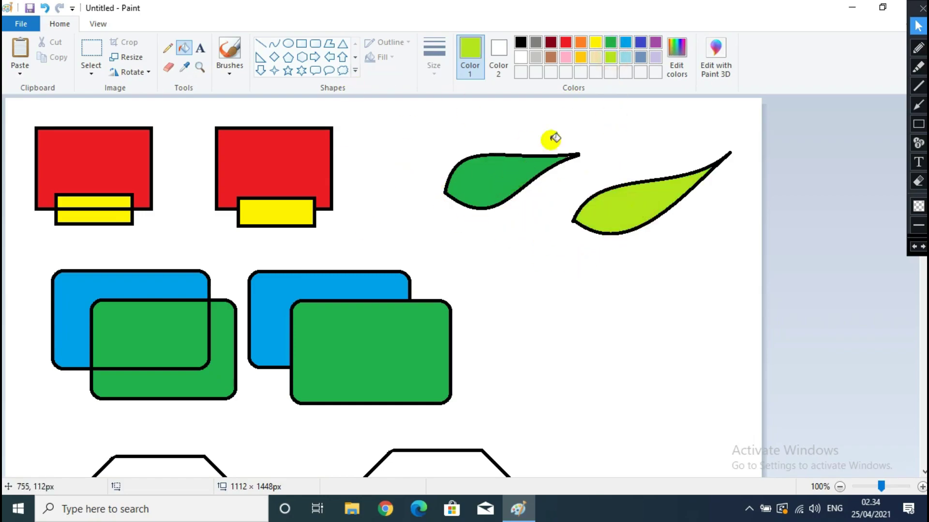
# Try yellow and bright blue as fills for the left leaf, and refill it with green.
pyautogui.click(596, 43)
pyautogui.click(497, 177)
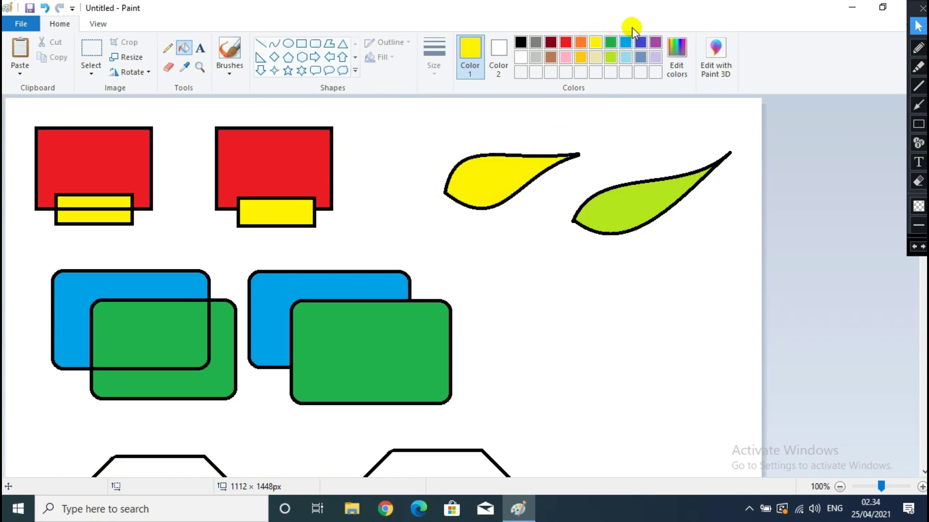
pyautogui.click(626, 43)
pyautogui.click(512, 165)
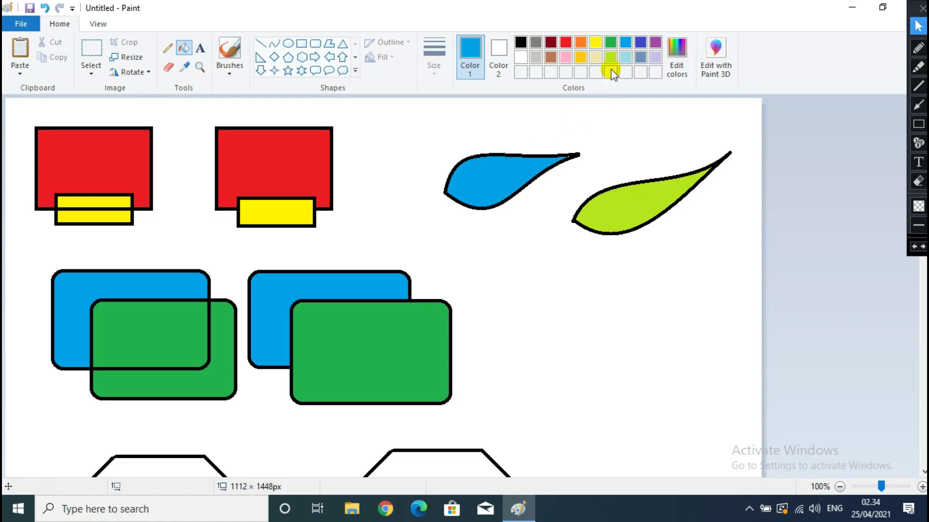
pyautogui.click(611, 43)
pyautogui.click(503, 176)
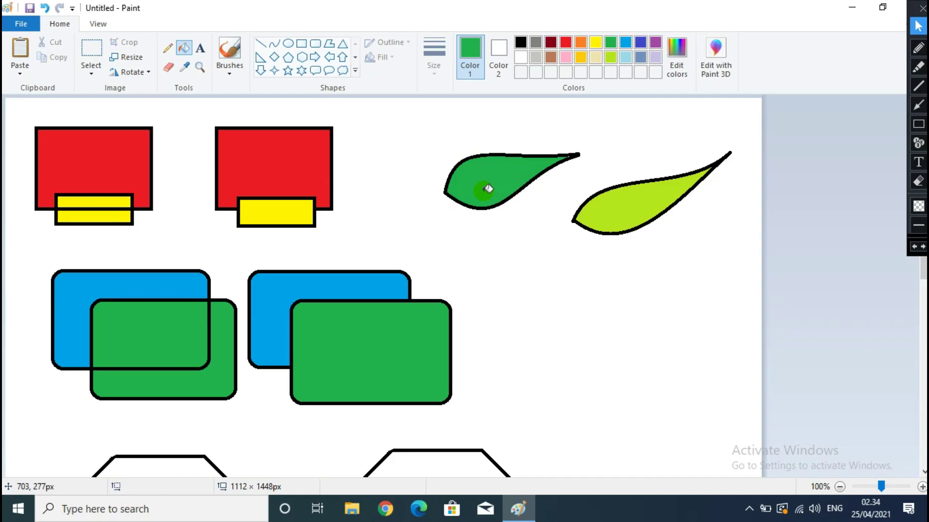
# Select an area of about 841 × 439 px around the two octagons and clear the selection.
pyautogui.scroll(-6, 488, 189)
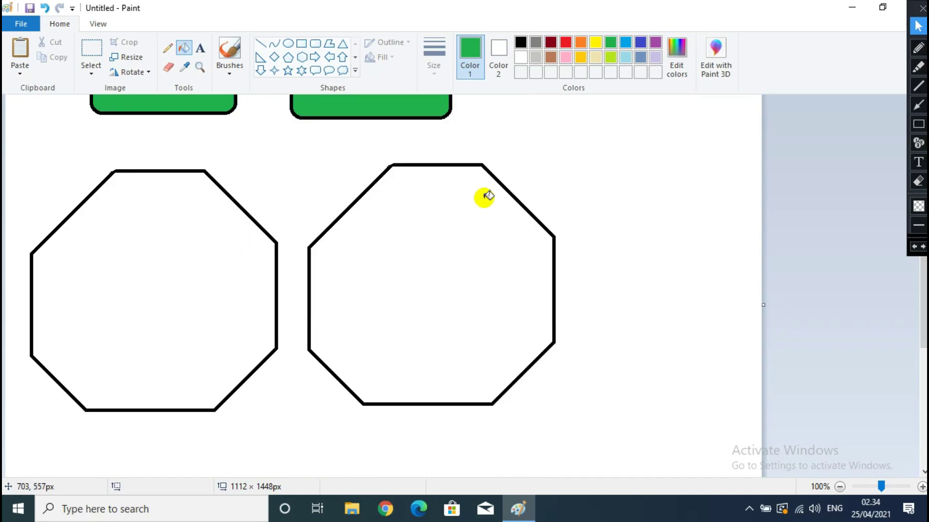
pyautogui.click(92, 48)
pyautogui.moveTo(17, 144); pyautogui.dragTo(588, 441)
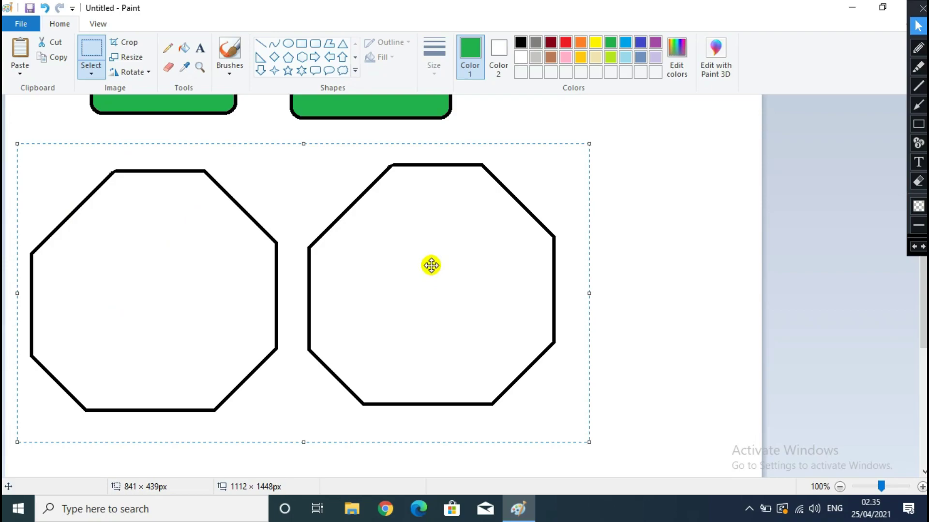
pyautogui.click(186, 49)
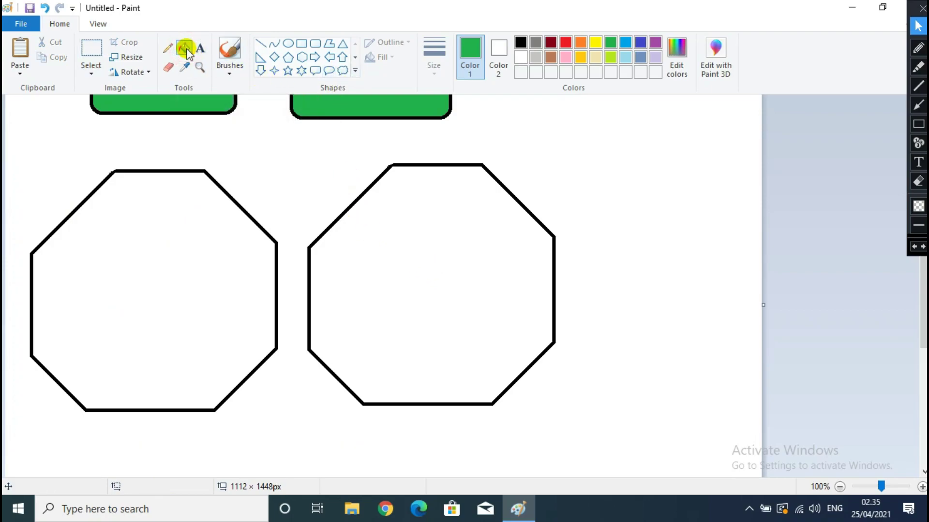
# Fill the left octagon with purple and the right octagon with brown.
pyautogui.click(656, 42)
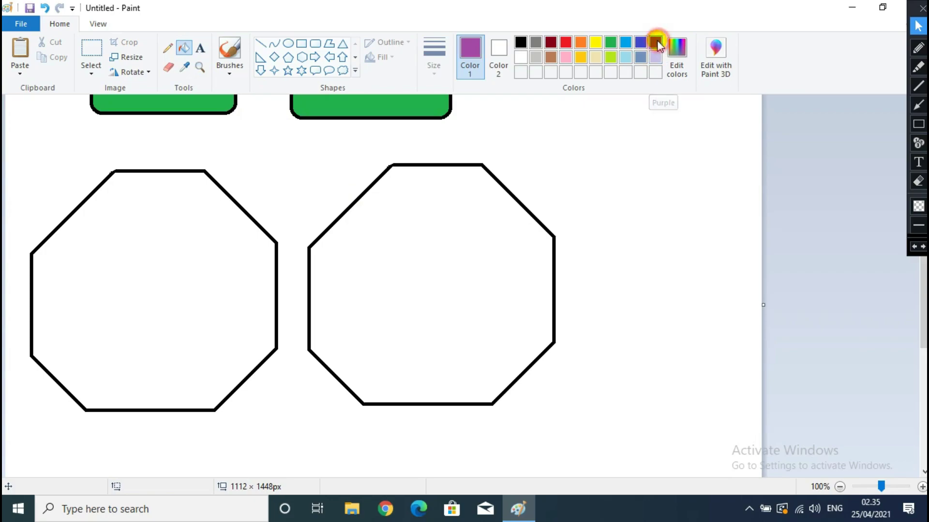
pyautogui.click(163, 267)
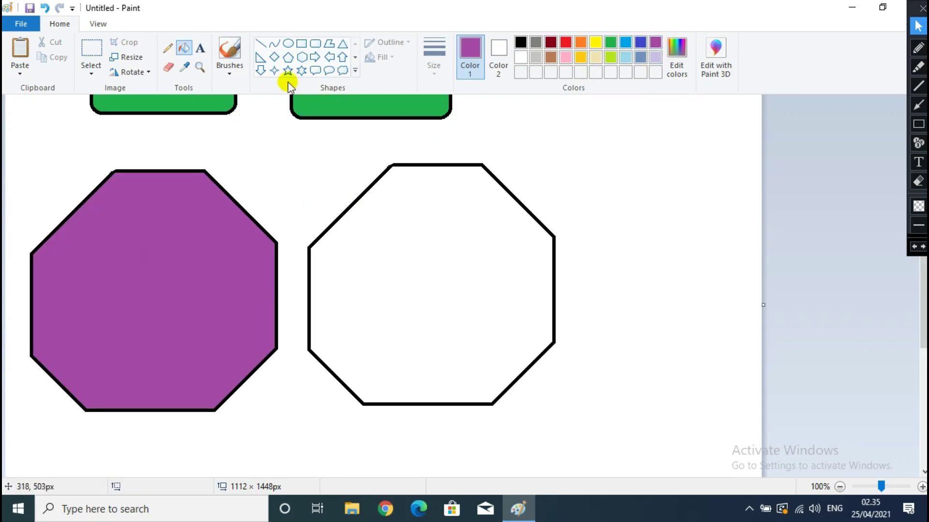
pyautogui.click(550, 57)
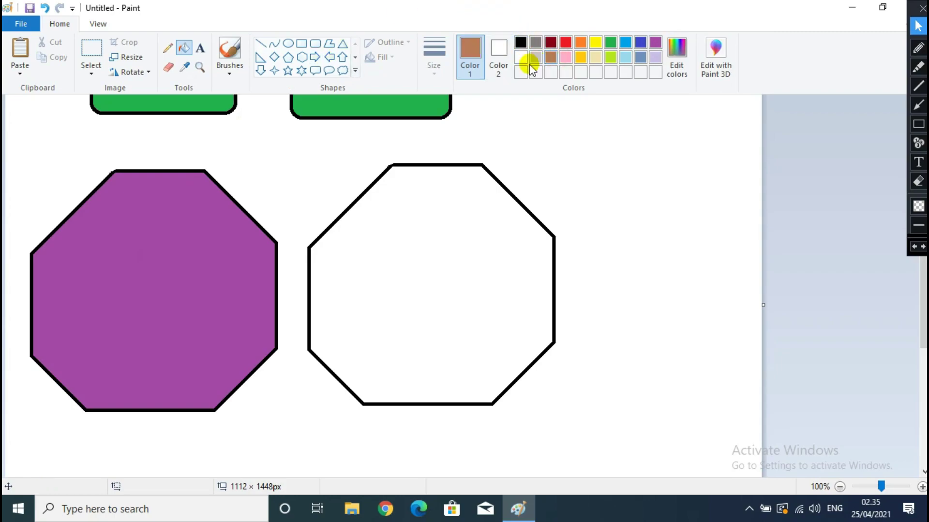
pyautogui.click(464, 261)
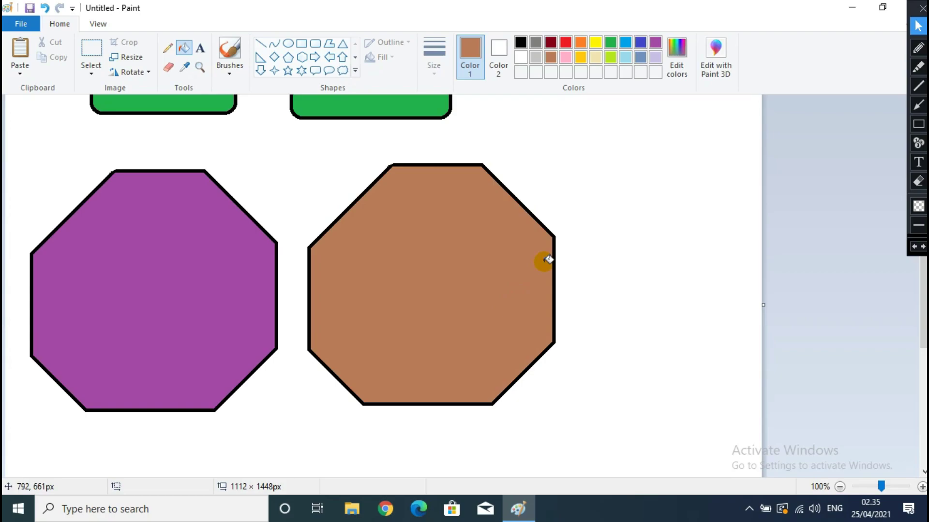
# Fill the large circle below the octagons with yellow and the small circle inside it with black.
pyautogui.click(91, 49)
pyautogui.scroll(-5, 469, 167)
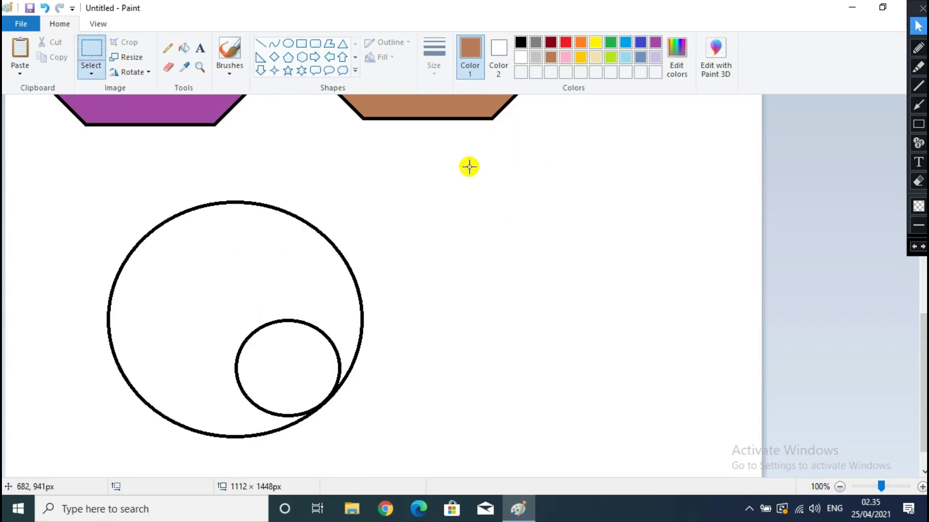
pyautogui.scroll(-2, 467, 172)
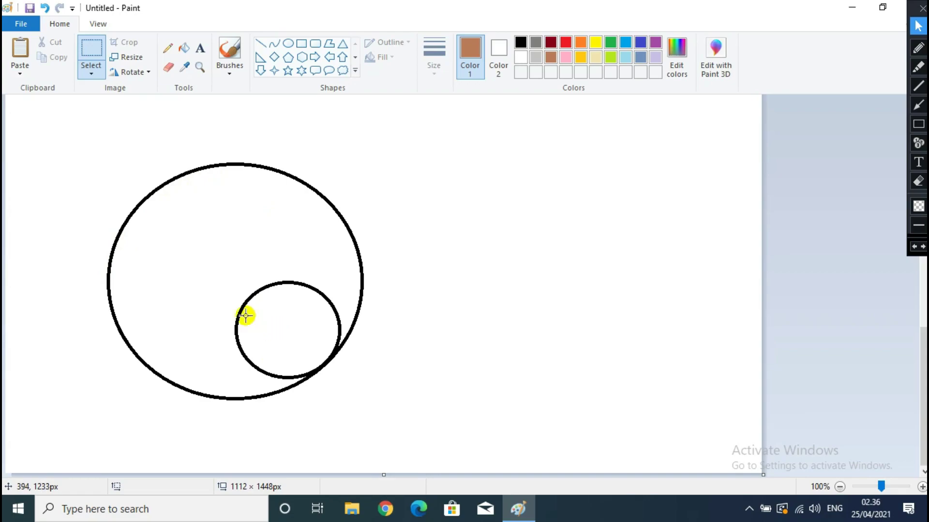
pyautogui.click(185, 50)
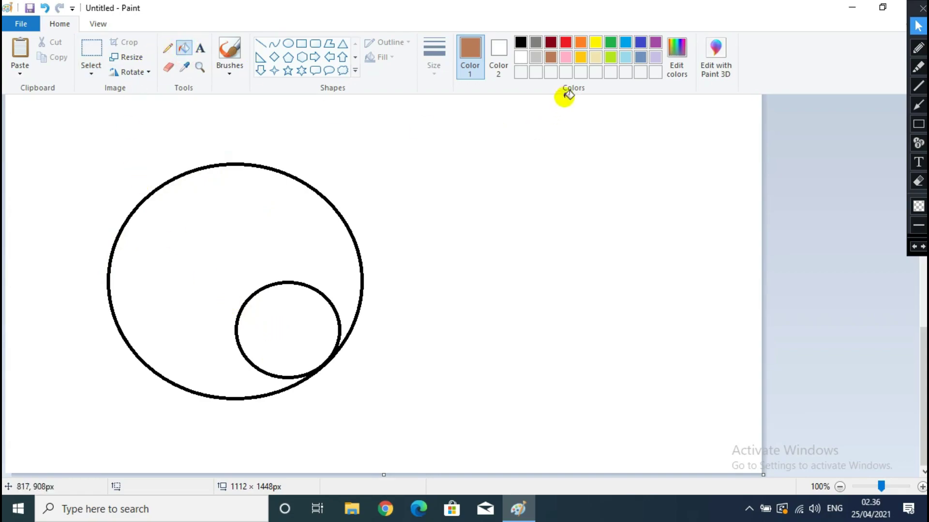
pyautogui.click(598, 44)
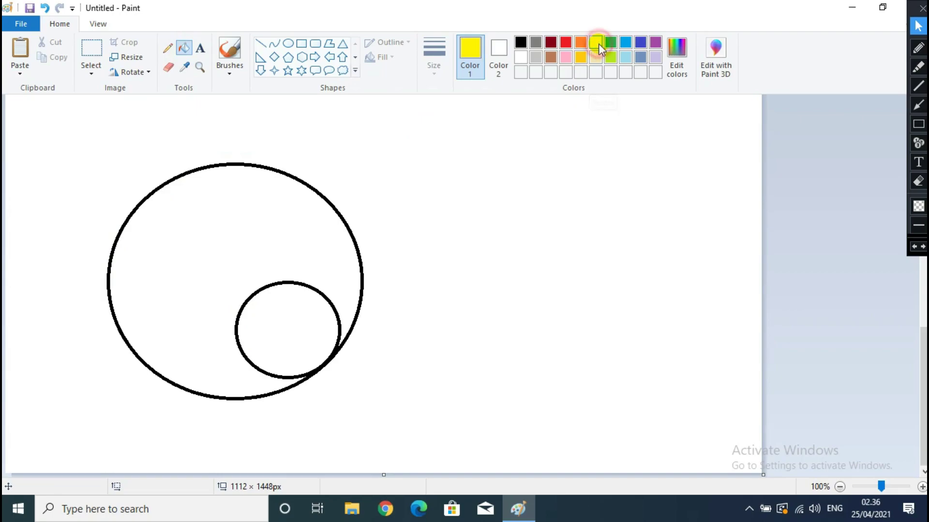
pyautogui.click(200, 210)
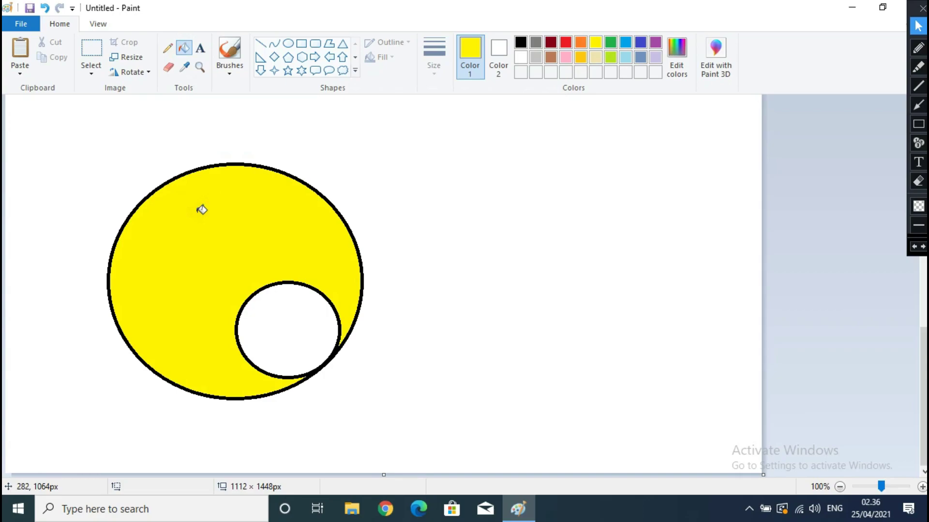
pyautogui.click(520, 43)
pyautogui.click(300, 329)
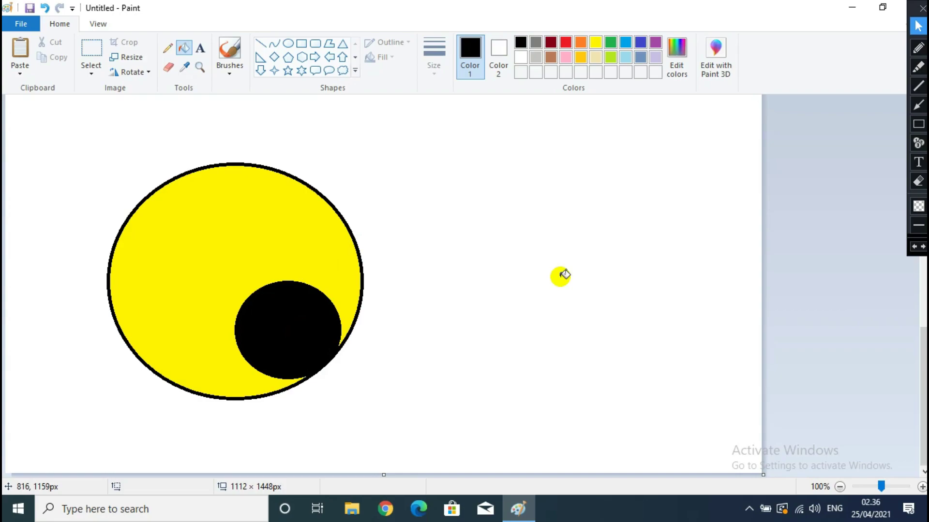
# Select the entire drawing and delete it to empty the canvas.
pyautogui.click(101, 46)
pyautogui.hotkey('ctrl', 'a')
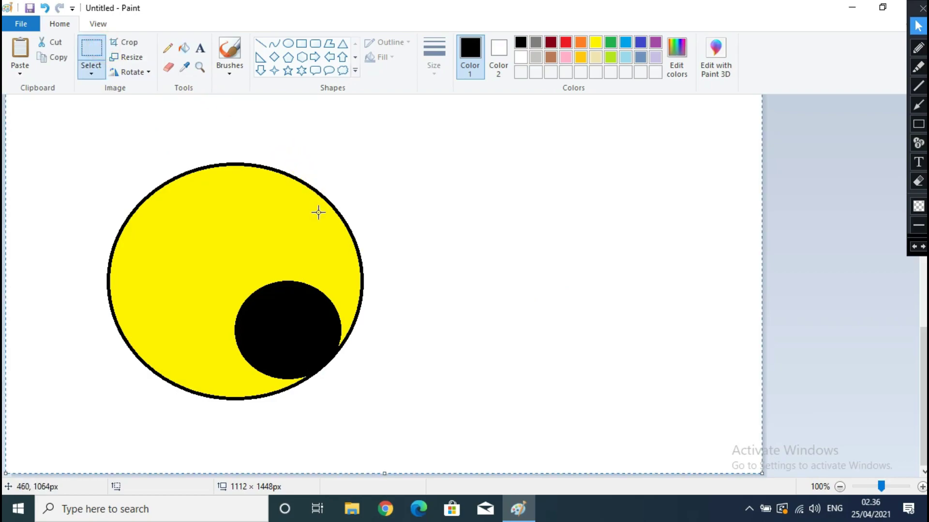
pyautogui.press('Delete')
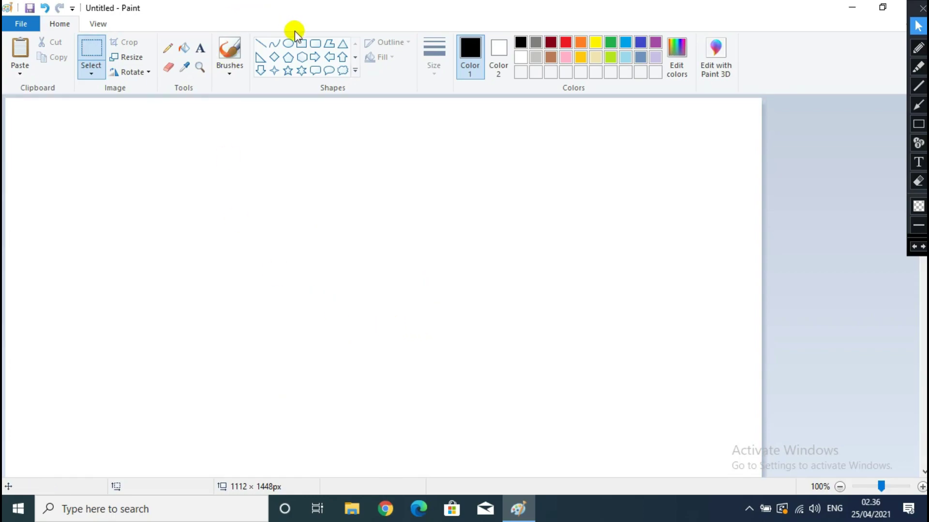
# Draw a large circle with a black outline in the upper left part of the canvas and deselect it.
pyautogui.click(288, 45)
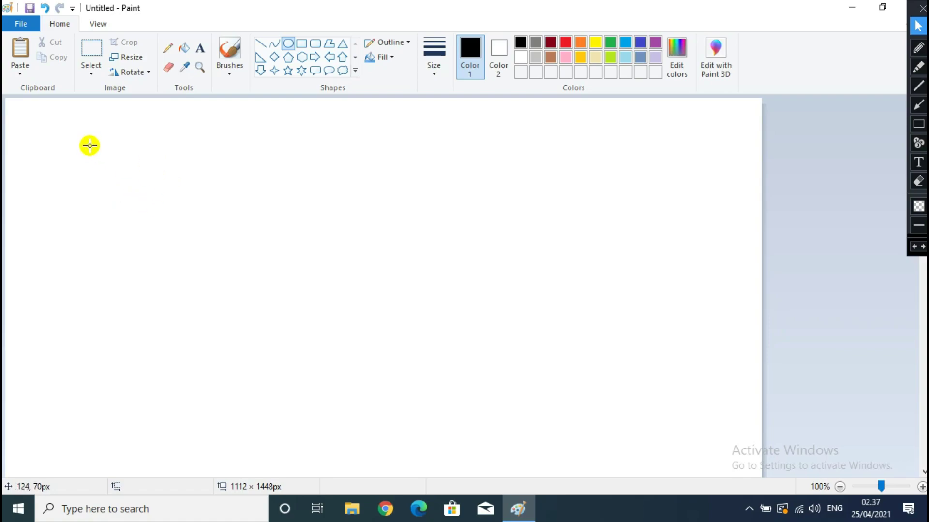
pyautogui.moveTo(89, 146); pyautogui.dragTo(299, 354)
pyautogui.click(542, 262)
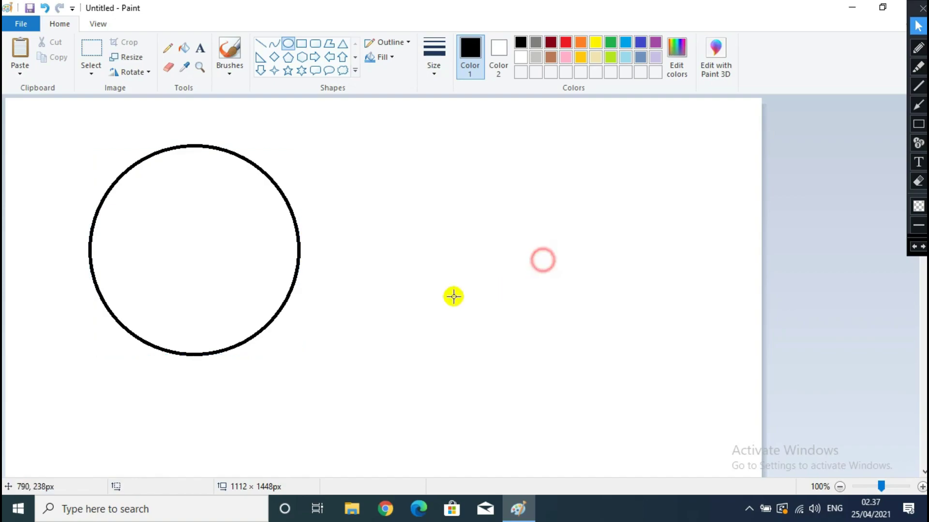
# Draw a circle of about 120 × 120 px overlapping the large circle's right edge and set it to no fill.
pyautogui.moveTo(254, 193); pyautogui.dragTo(348, 275)
pyautogui.click(382, 57)
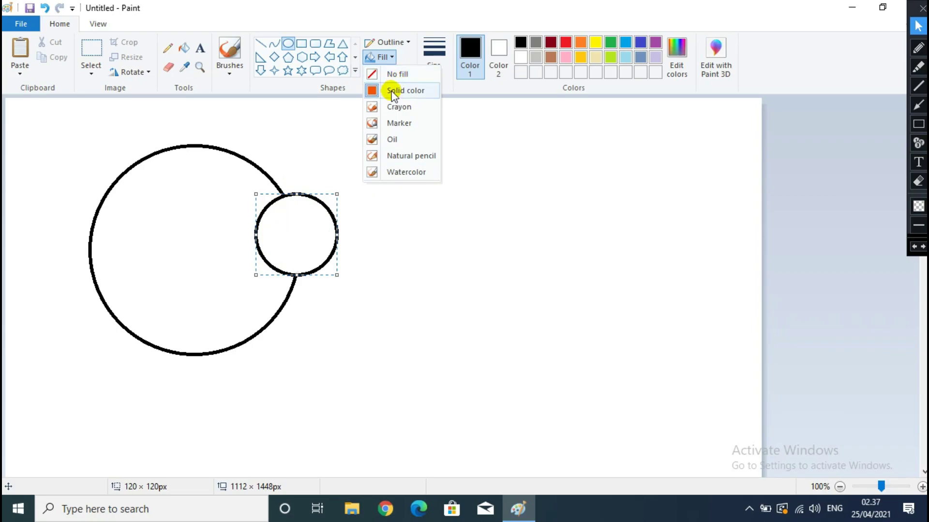
pyautogui.click(398, 75)
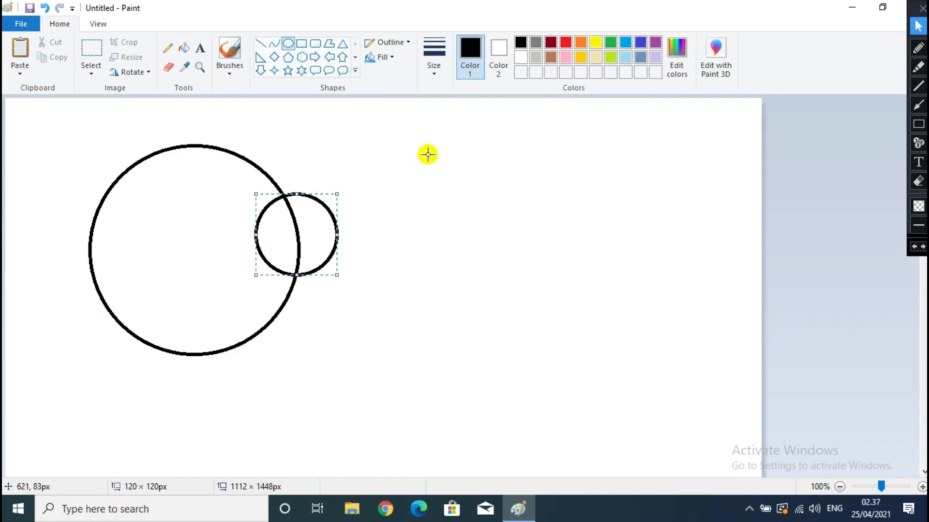
# Draw a circle about 301 × 301 px beside the existing pair, and two smaller circles overlapping its right and lower-left edges.
pyautogui.moveTo(377, 136); pyautogui.dragTo(604, 340)
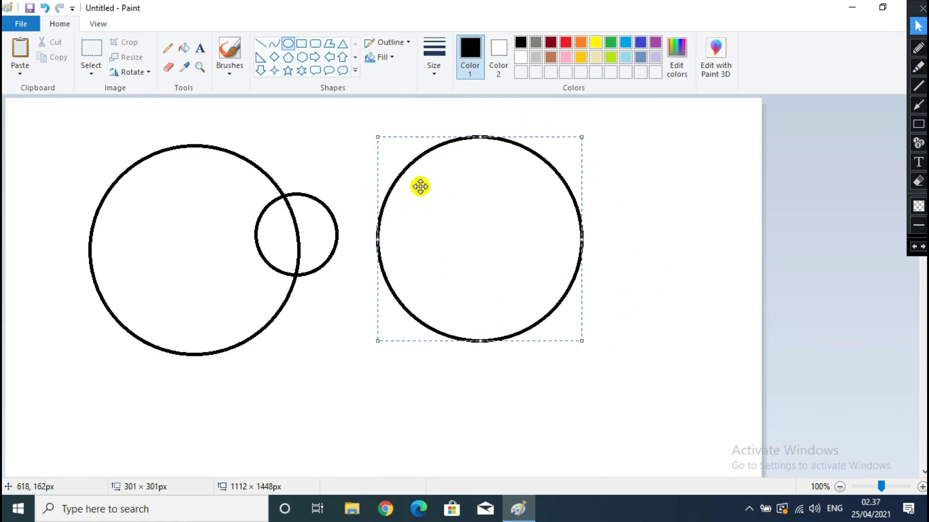
pyautogui.moveTo(615, 159); pyautogui.dragTo(466, 289)
pyautogui.moveTo(305, 295); pyautogui.dragTo(466, 456)
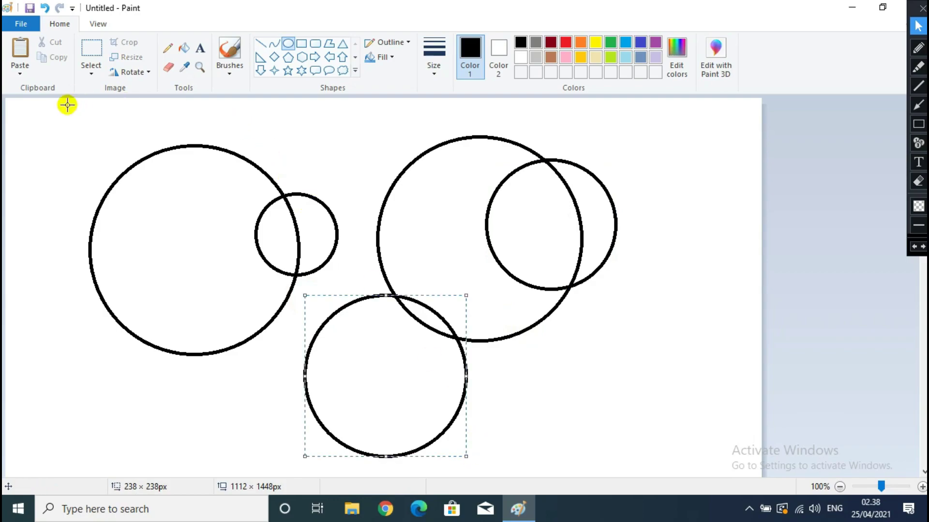
# Draw four circles: two overlapping the first large circle's upper-left and lower-left edges, one about 190 px between the large circles, one about 168 px at upper right.
pyautogui.moveTo(28, 116); pyautogui.dragTo(140, 228)
pyautogui.moveTo(55, 265); pyautogui.dragTo(267, 449)
pyautogui.moveTo(287, 111); pyautogui.dragTo(442, 243)
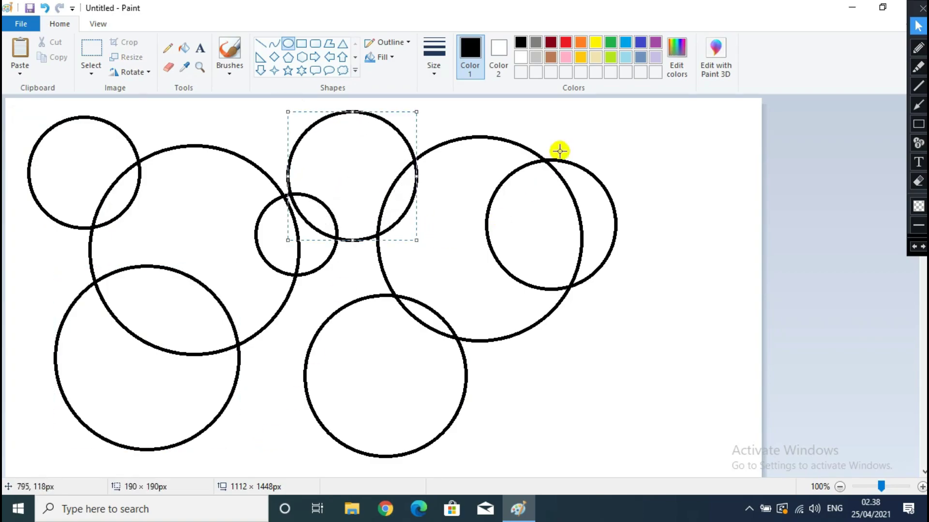
pyautogui.moveTo(582, 125); pyautogui.dragTo(696, 239)
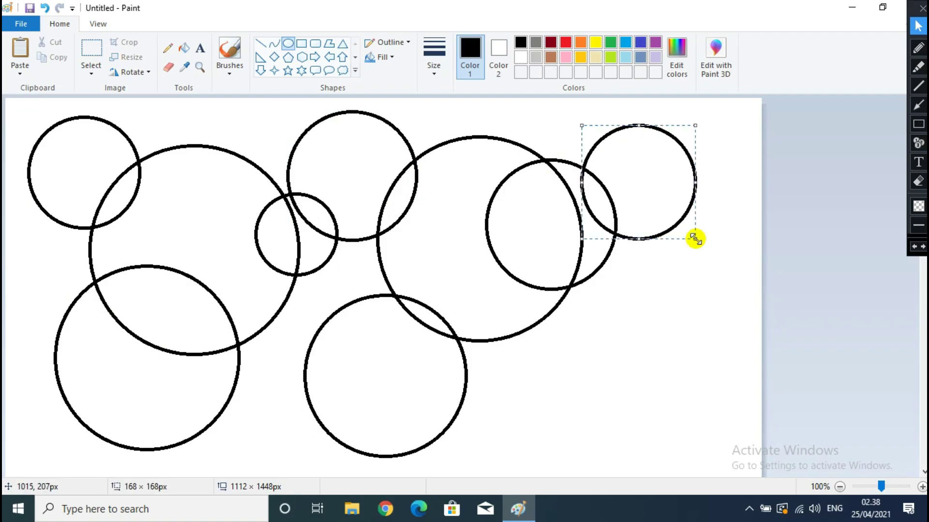
# Draw two overlapping circles in the lower right area and one about 157 × 157 px between the two lower circles farther left.
pyautogui.moveTo(582, 300); pyautogui.dragTo(583, 300)
pyautogui.moveTo(627, 353); pyautogui.dragTo(717, 448)
pyautogui.moveTo(485, 308); pyautogui.dragTo(611, 460)
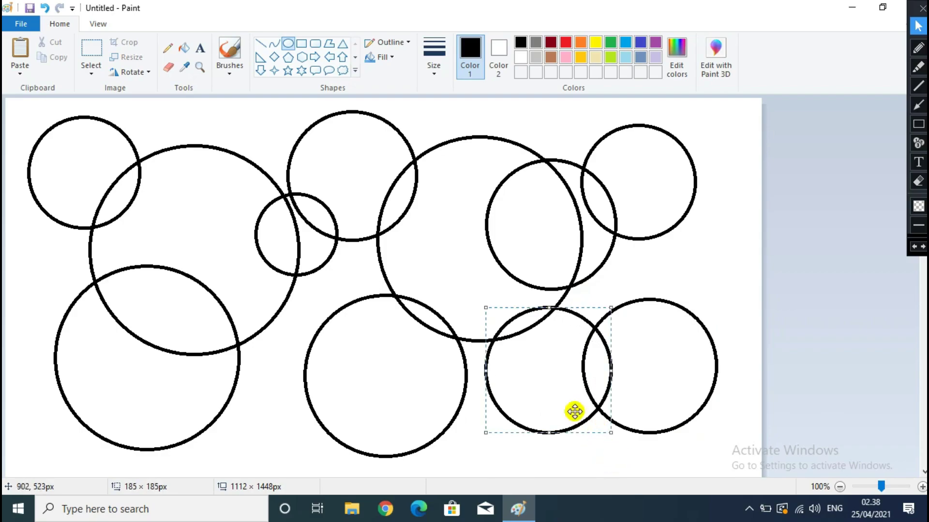
pyautogui.moveTo(238, 297); pyautogui.dragTo(352, 403)
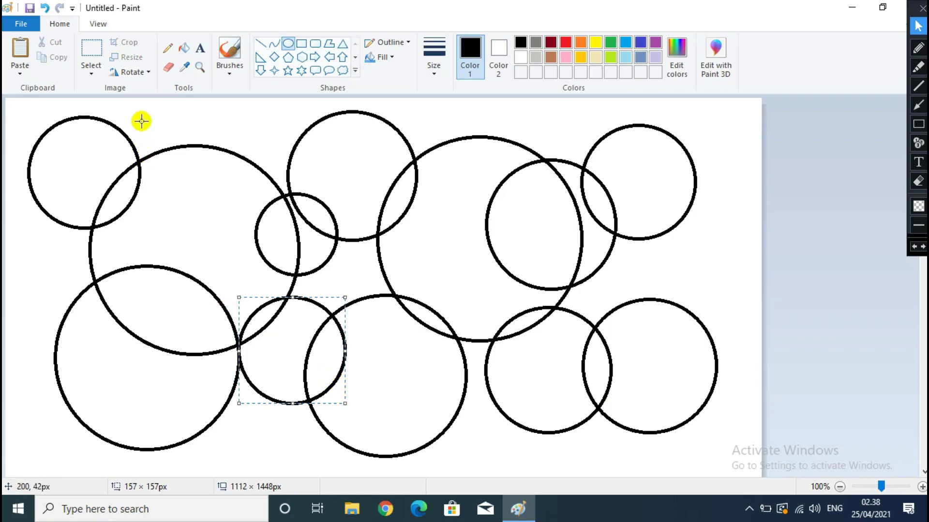
# Draw six more circles, about 91 to 172 px across, around the upper-left, bottom and right areas of the arrangement.
pyautogui.moveTo(174, 125); pyautogui.dragTo(246, 195)
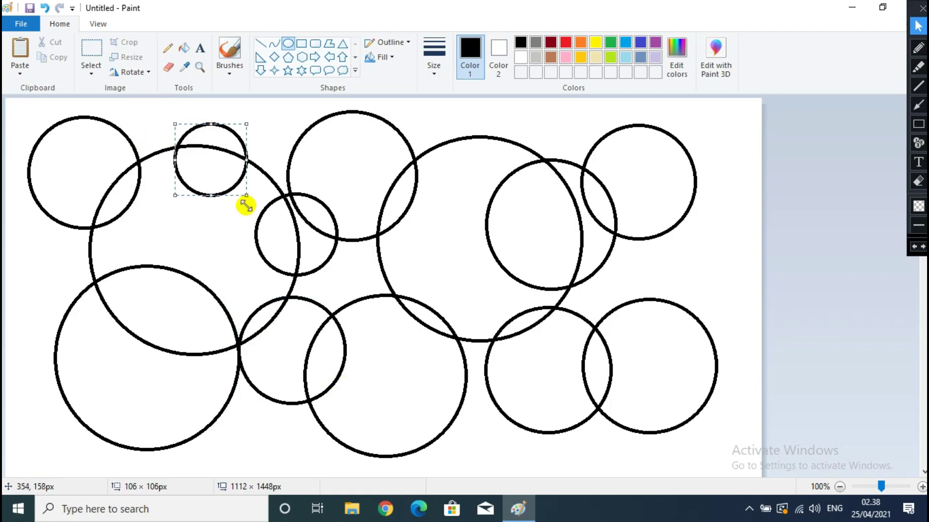
pyautogui.moveTo(27, 341); pyautogui.dragTo(144, 467)
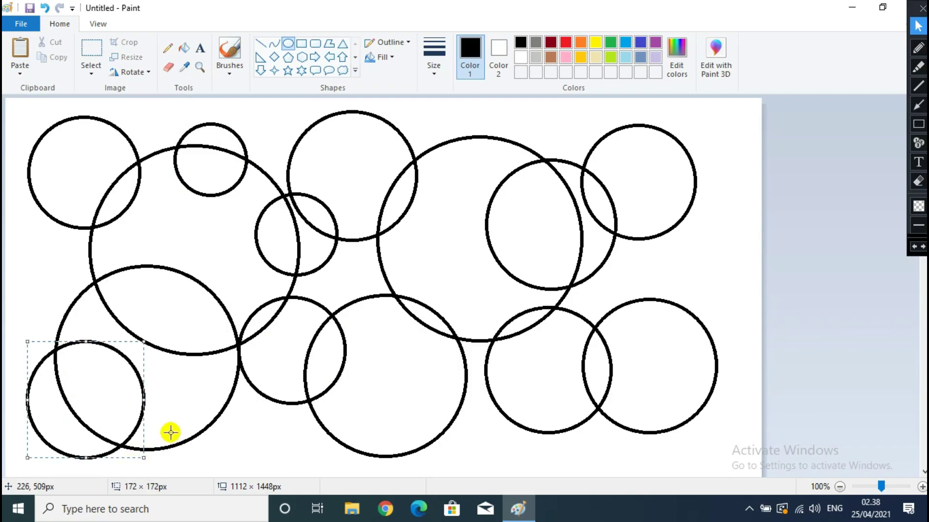
pyautogui.moveTo(244, 411); pyautogui.dragTo(307, 478)
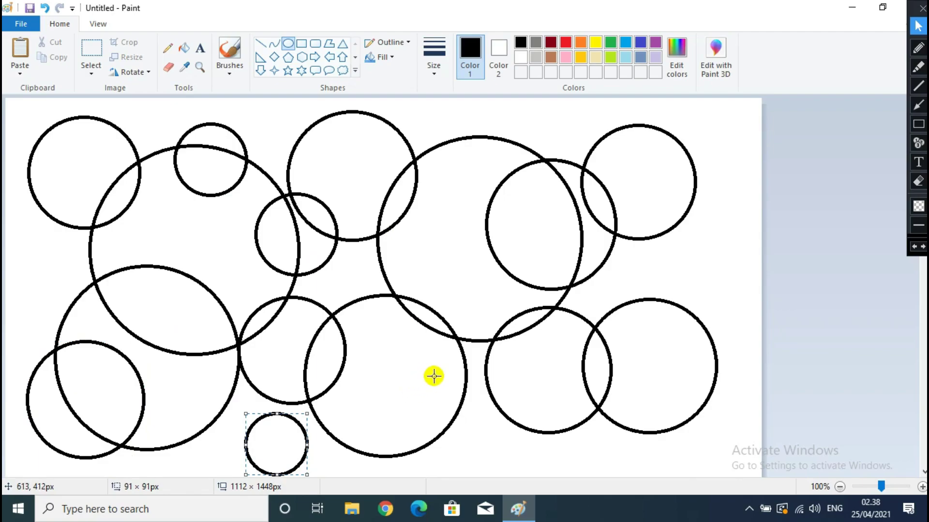
pyautogui.moveTo(426, 370); pyautogui.dragTo(528, 472)
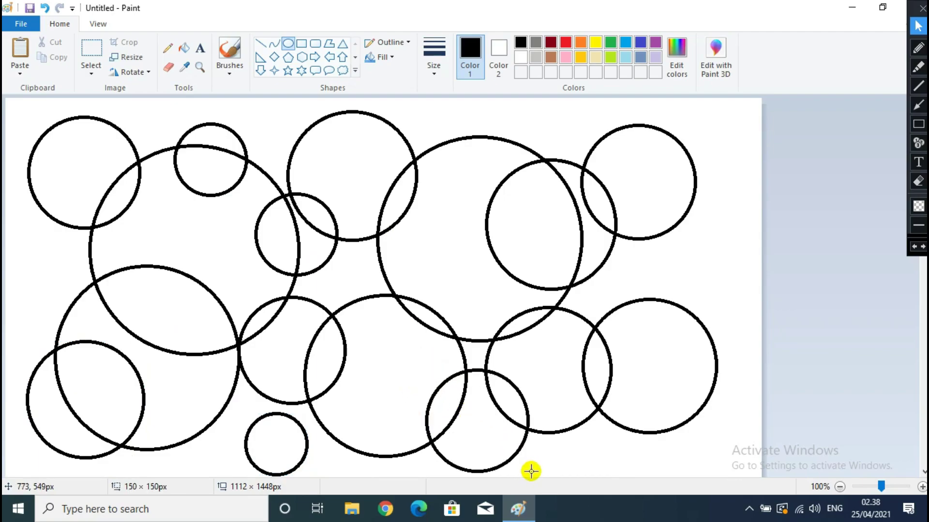
pyautogui.moveTo(652, 221); pyautogui.dragTo(750, 363)
pyautogui.moveTo(649, 383); pyautogui.dragTo(735, 482)
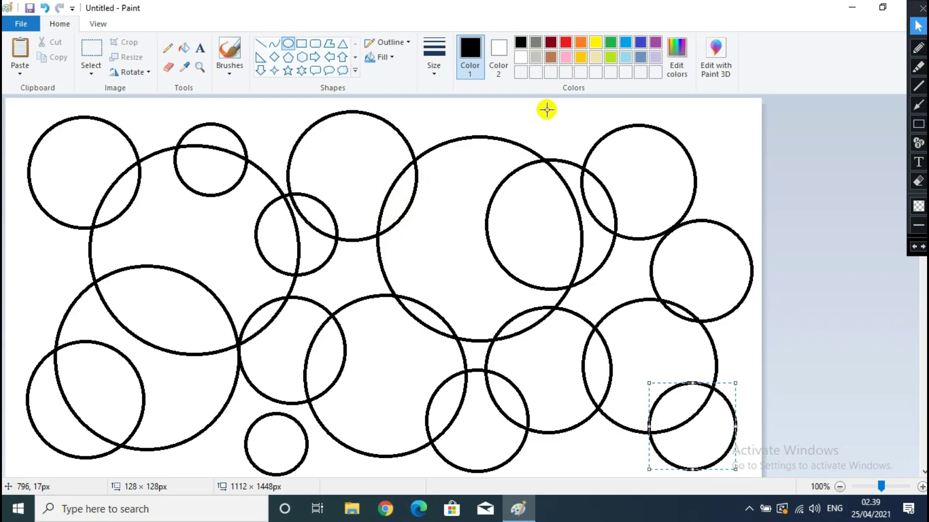
# Fill the upper-left circle with black and its overlap with the neighboring large circle with white.
pyautogui.click(183, 51)
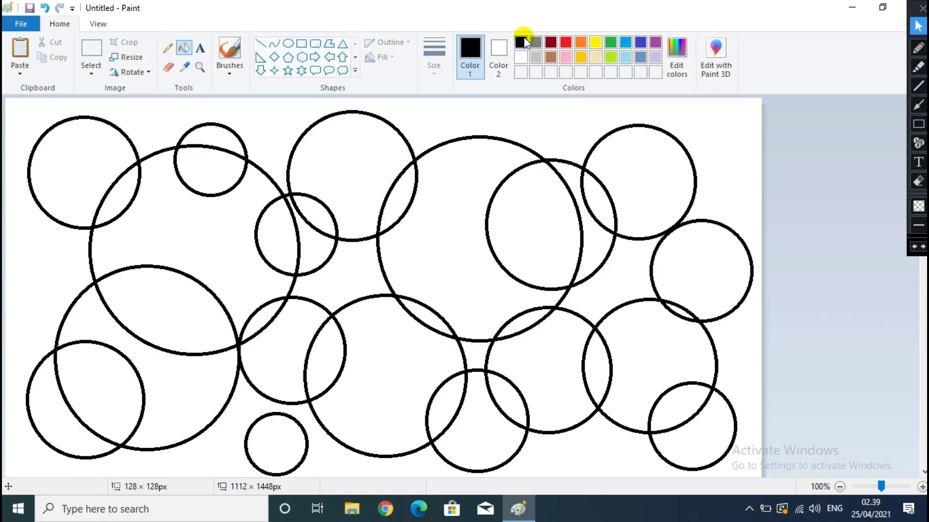
pyautogui.click(104, 146)
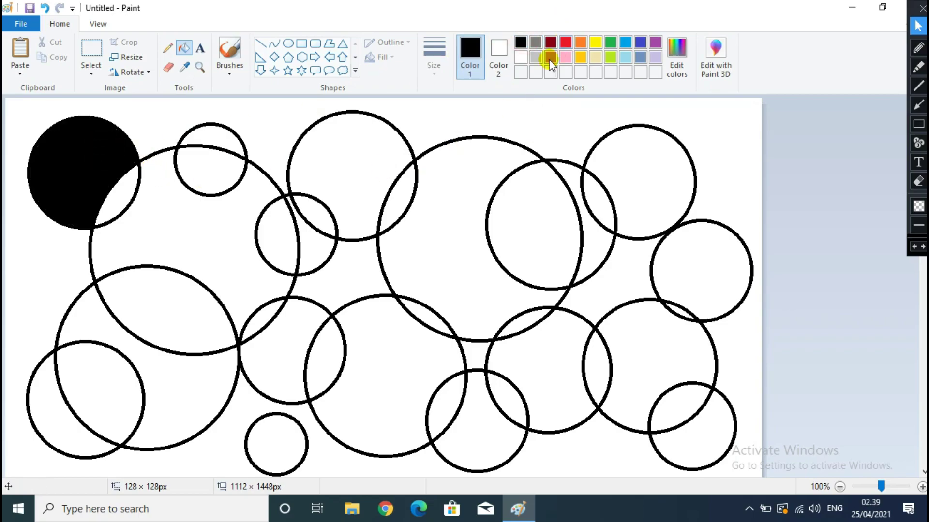
pyautogui.click(520, 57)
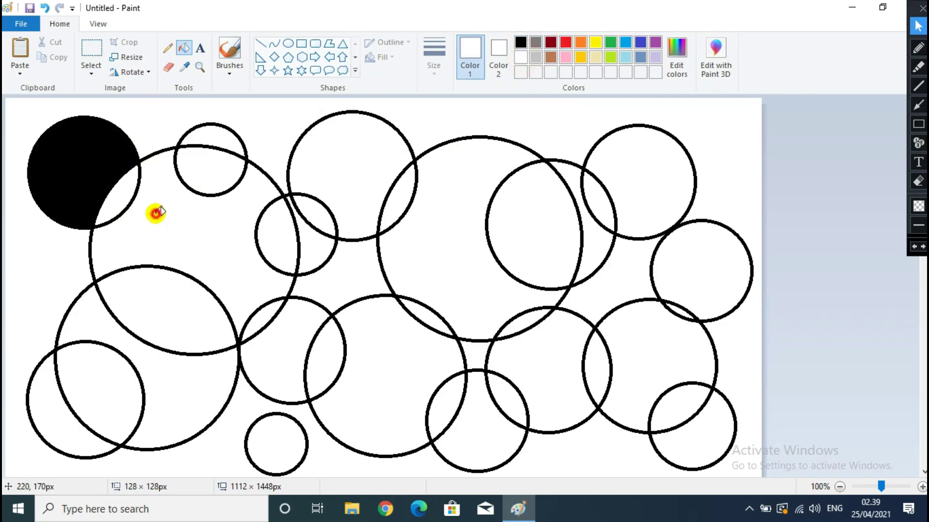
pyautogui.click(123, 190)
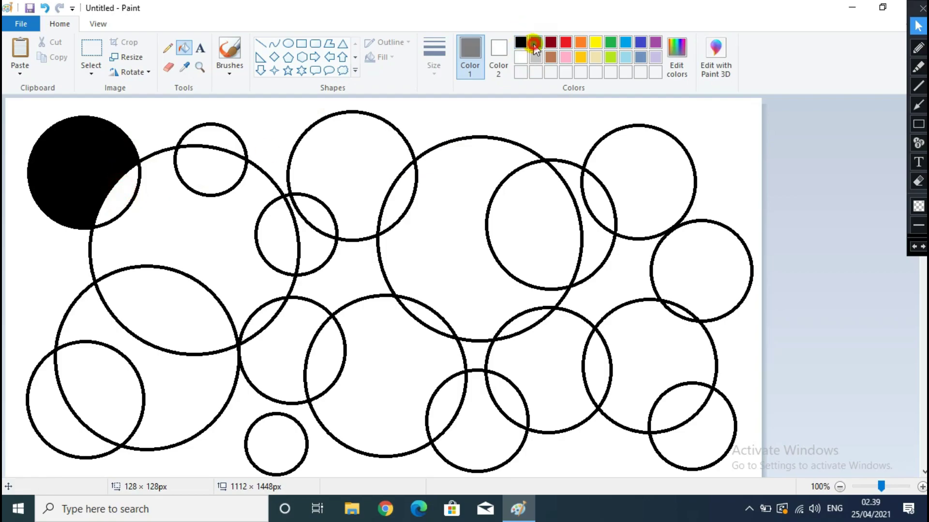
# Fill the first large circle with dark gray and its overlap with the circle below with light gray.
pyautogui.click(173, 212)
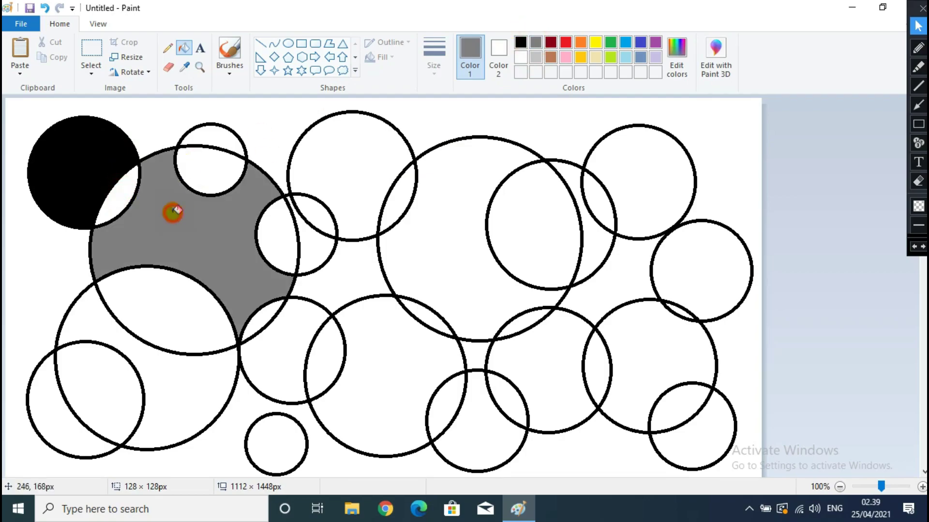
pyautogui.click(538, 57)
pyautogui.click(176, 290)
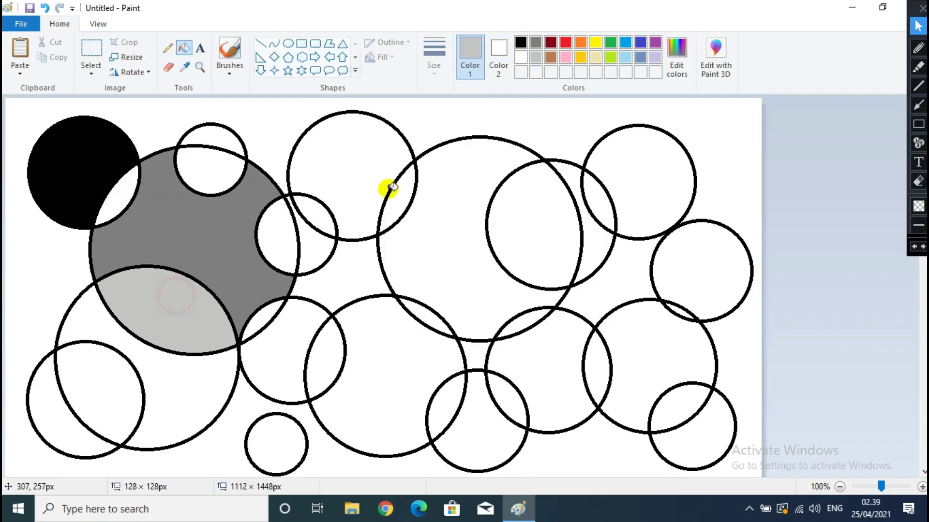
# Fill the circle below the gray one with dark red and its overlap with the lower-left circle with brown.
pyautogui.click(550, 42)
pyautogui.click(145, 372)
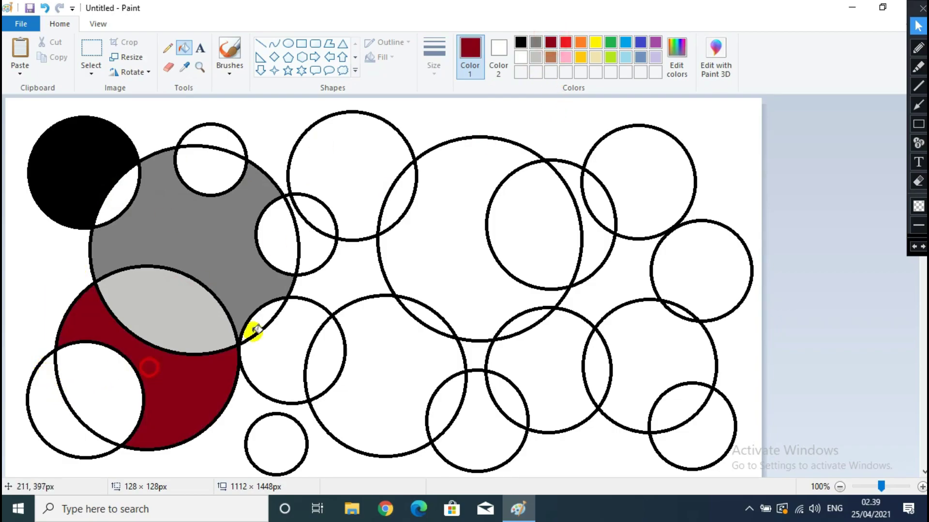
pyautogui.click(551, 57)
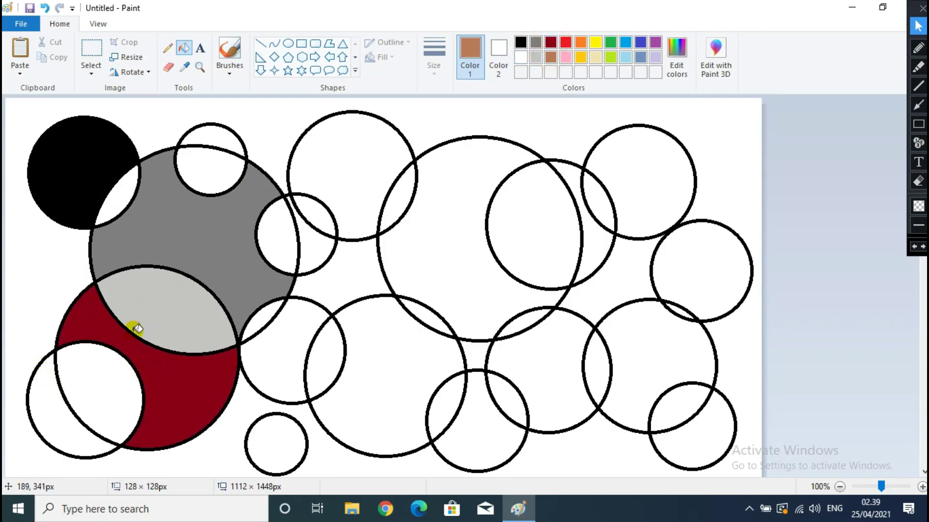
pyautogui.click(98, 380)
# Fill the upper middle circle with red, the large circle beside it with pink, and the lower middle circle with orange.
pyautogui.click(566, 43)
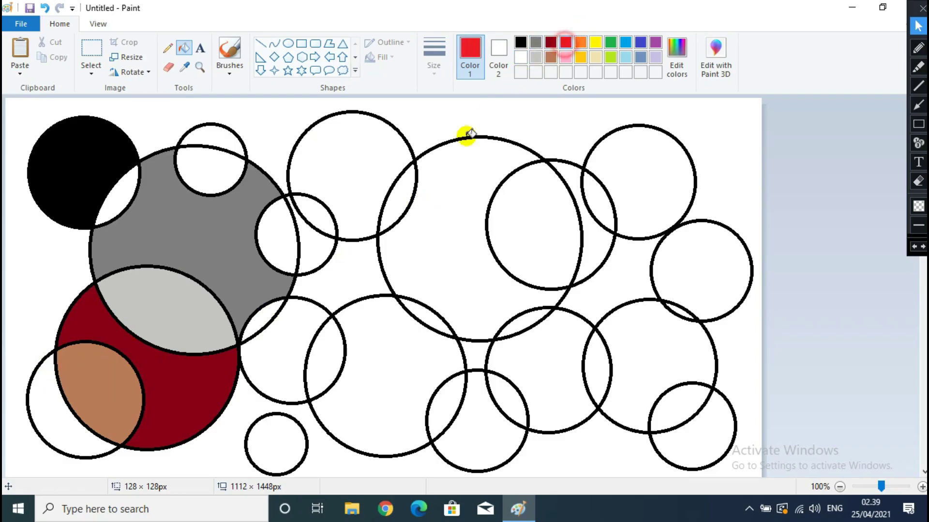
pyautogui.click(352, 171)
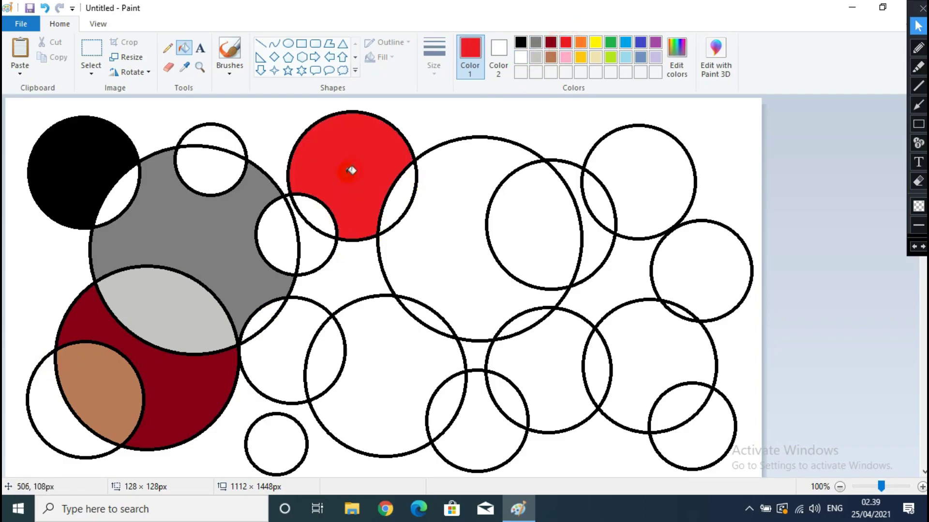
pyautogui.click(566, 57)
pyautogui.click(449, 259)
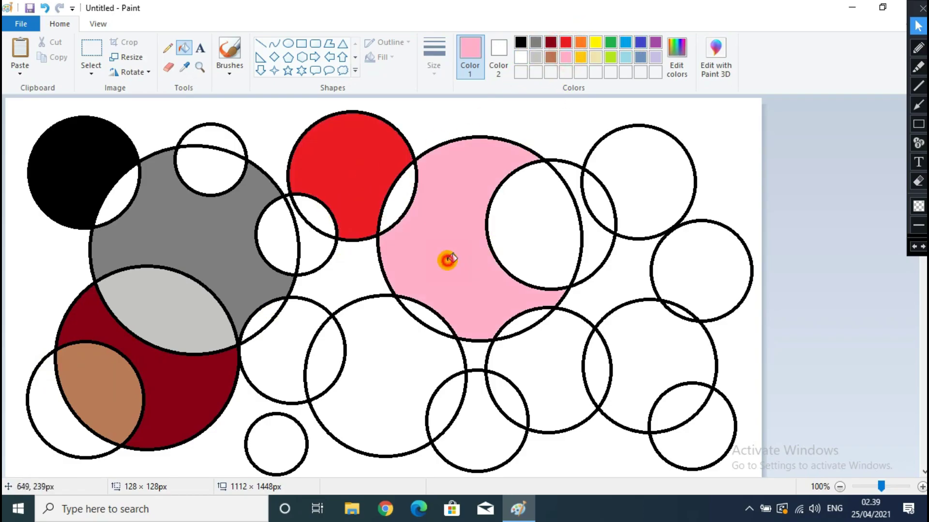
pyautogui.click(580, 43)
pyautogui.click(407, 345)
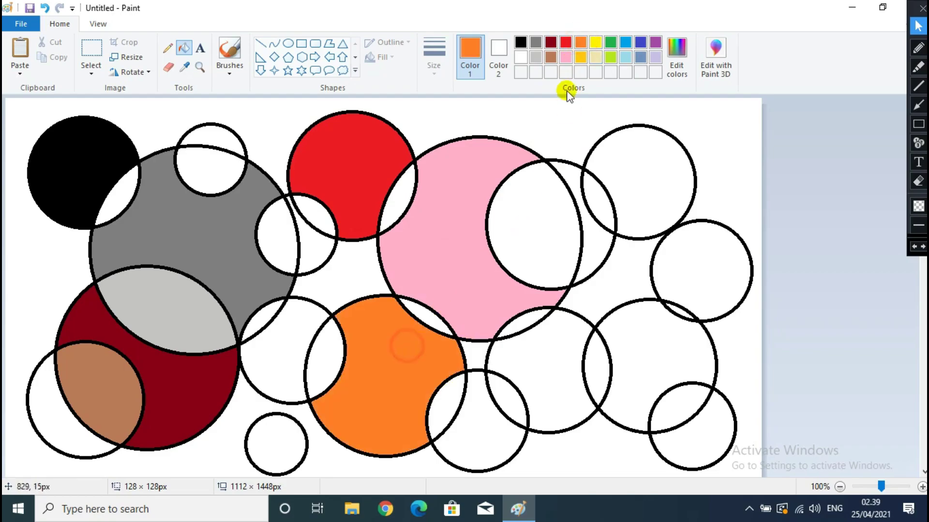
# Fill the upper-right circle with yellow, the circle below the pink one with light yellow, and the circle at the right edge with green.
pyautogui.click(598, 43)
pyautogui.click(629, 183)
pyautogui.click(600, 58)
pyautogui.click(551, 350)
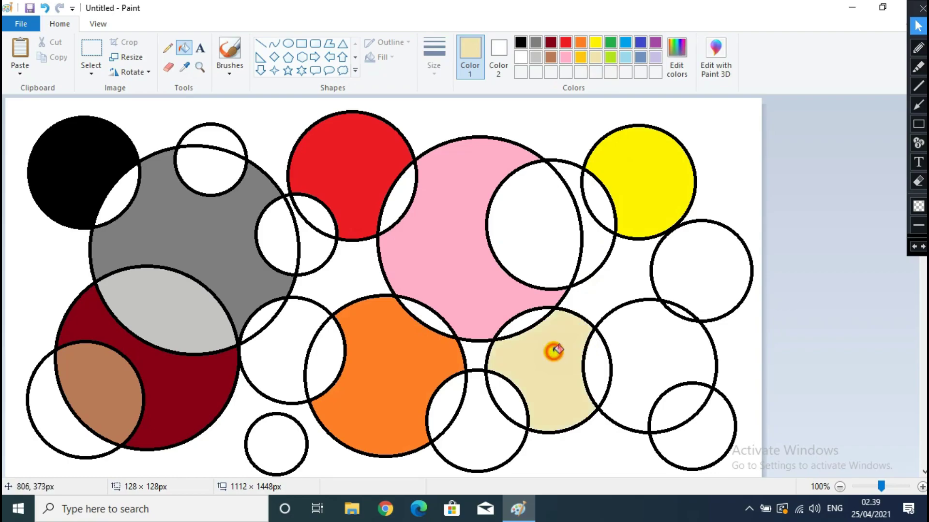
pyautogui.click(610, 42)
pyautogui.click(707, 282)
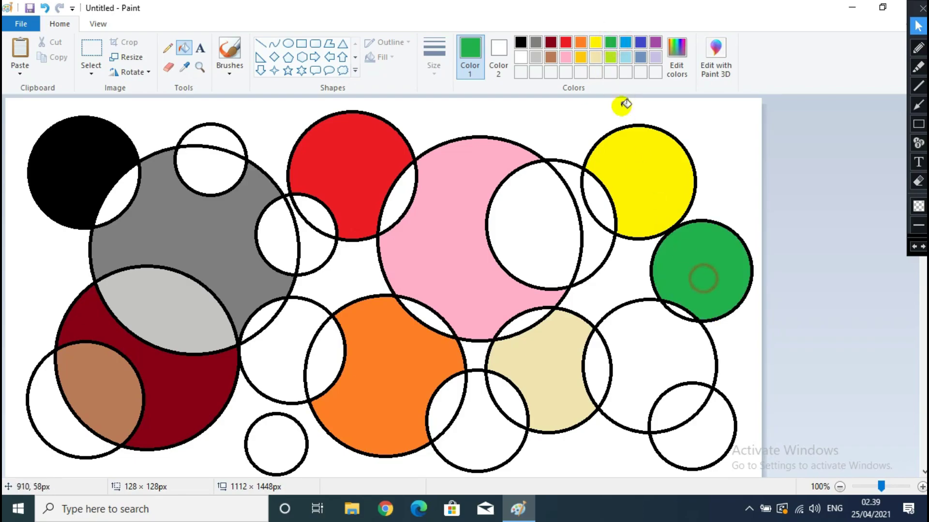
# Fill the large lower-right circle with lime and the small circle between the orange and light yellow ones with turquoise blue.
pyautogui.click(611, 59)
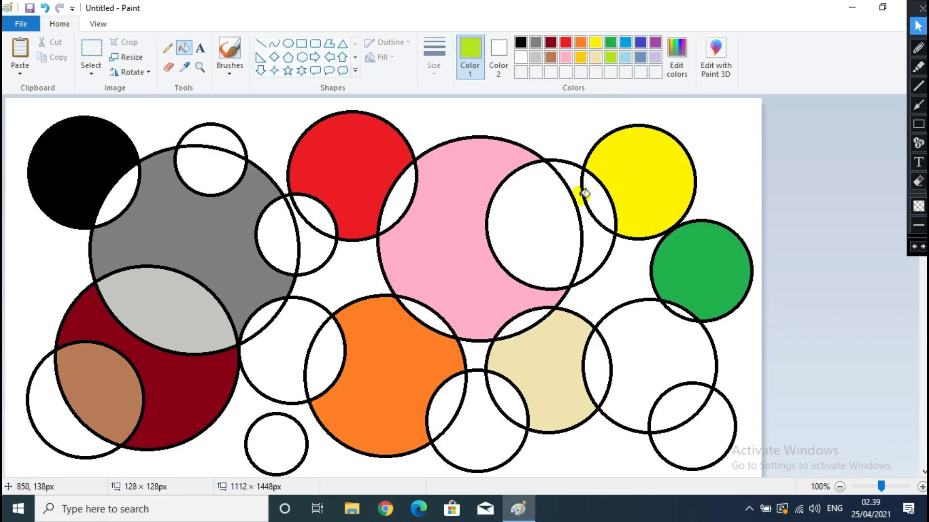
pyautogui.click(650, 347)
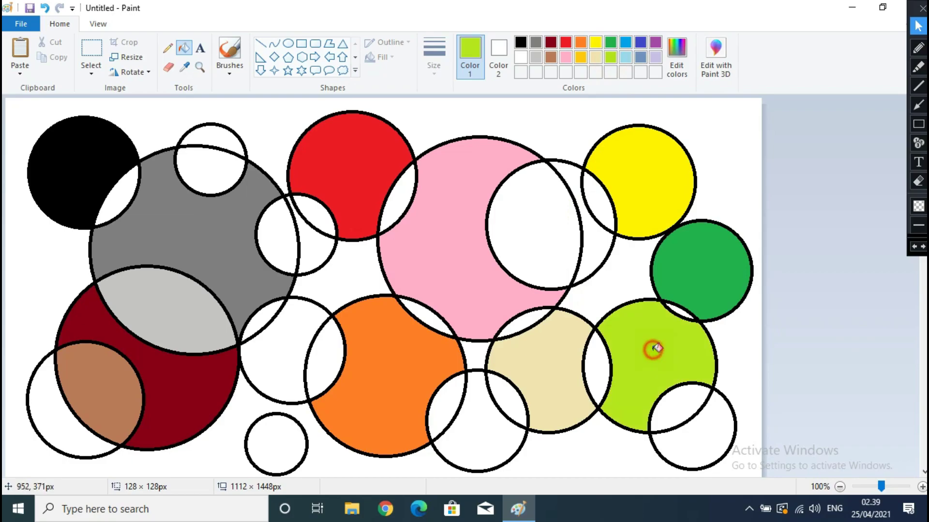
pyautogui.click(626, 43)
pyautogui.click(493, 420)
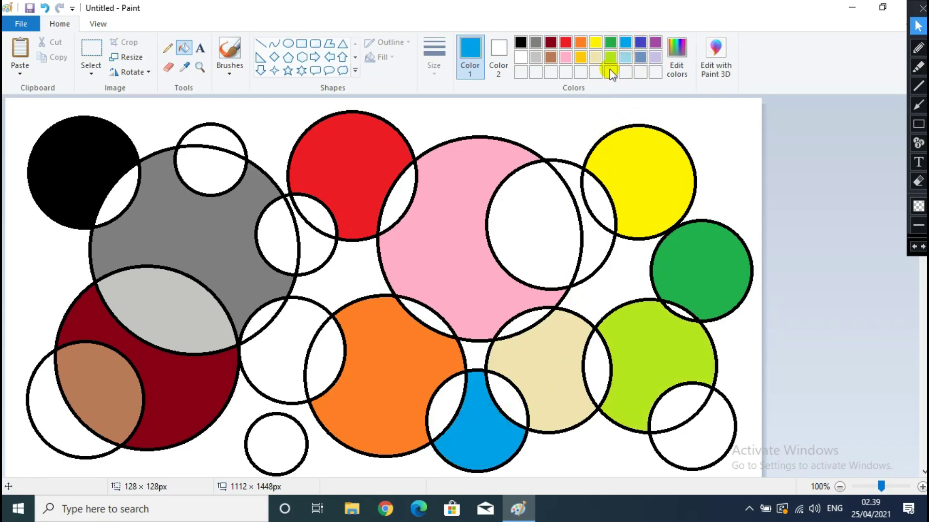
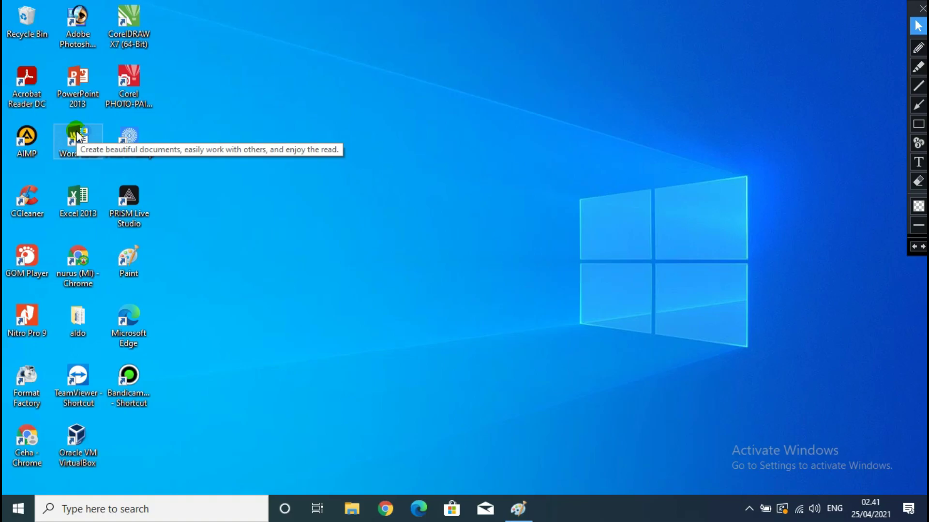
# Open Word from the desktop and start a list with A., B., C. lettering in the blank document.
pyautogui.doubleClick(77, 135)
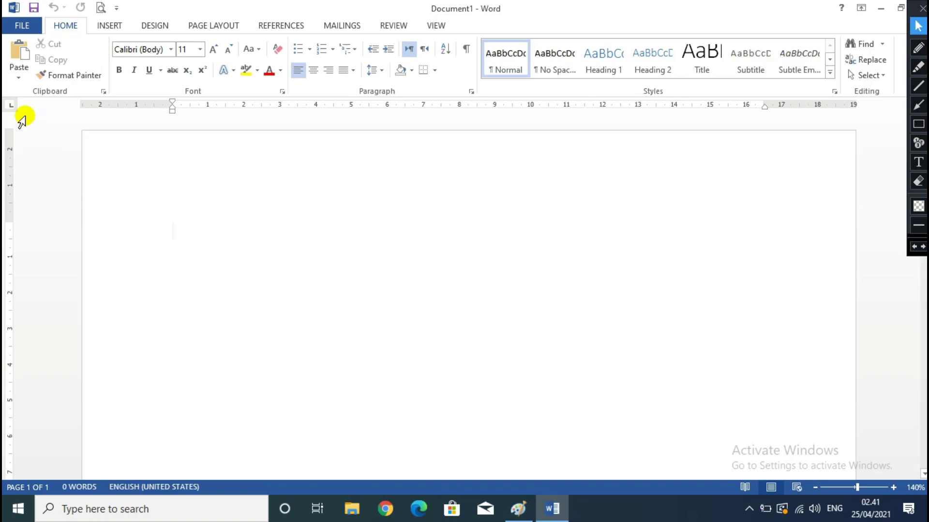
pyautogui.click(334, 51)
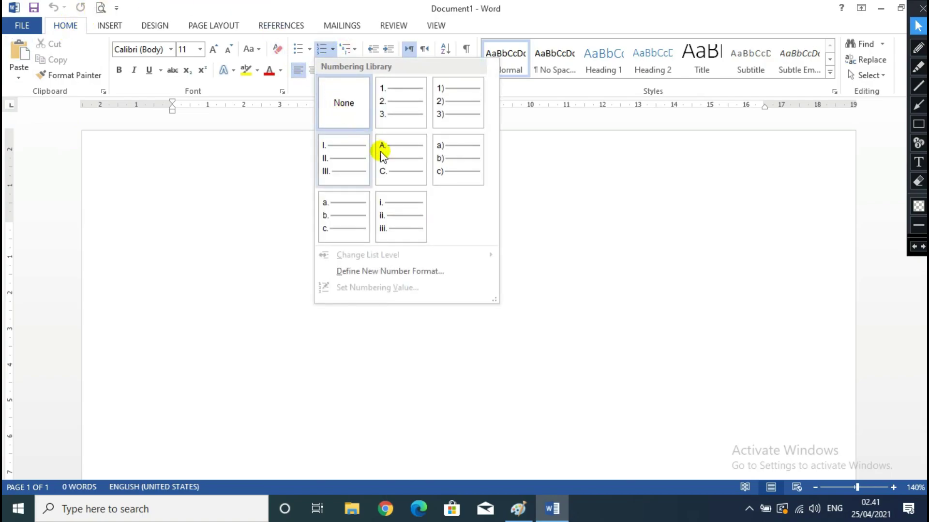
pyautogui.click(382, 152)
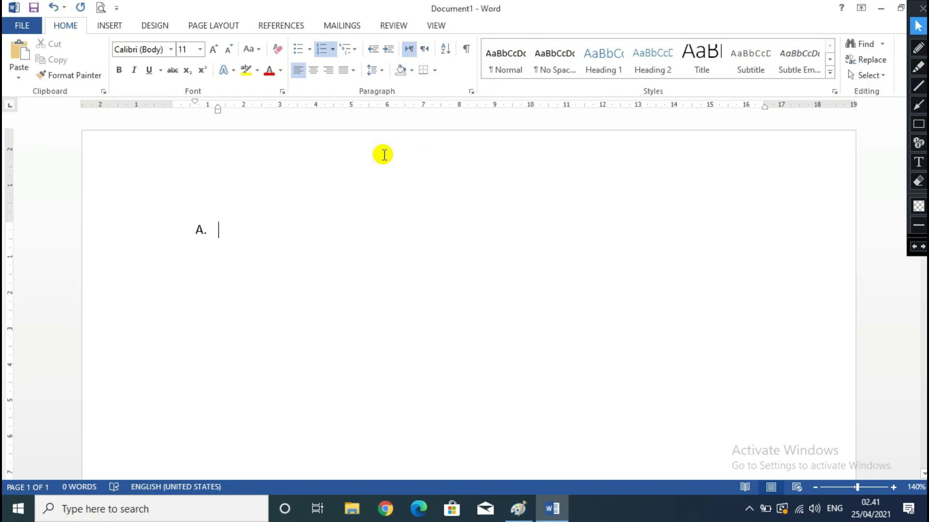
# Enter "Berilah tanda silang pada jawaban yang benar !" as item A and begin an unlettered line beneath it.
pyautogui.write('Be')
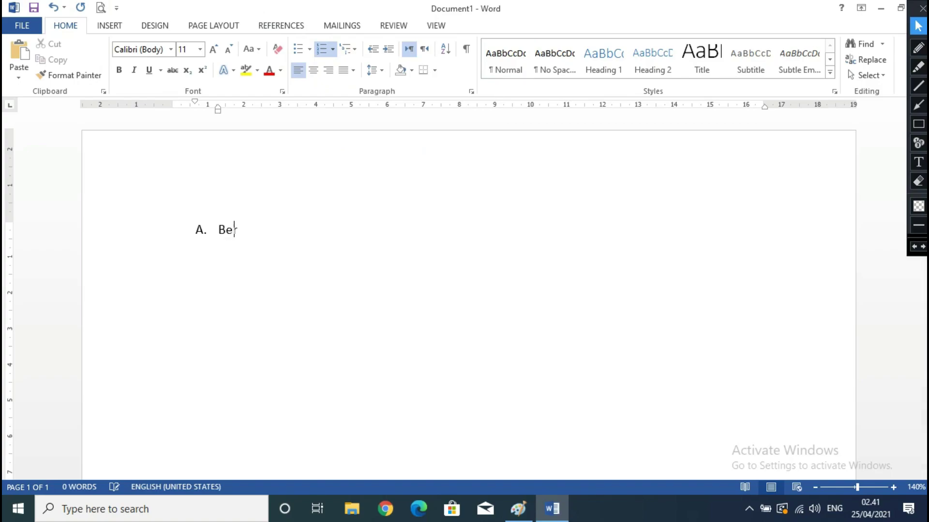
pyautogui.write('rilah tanda sil')
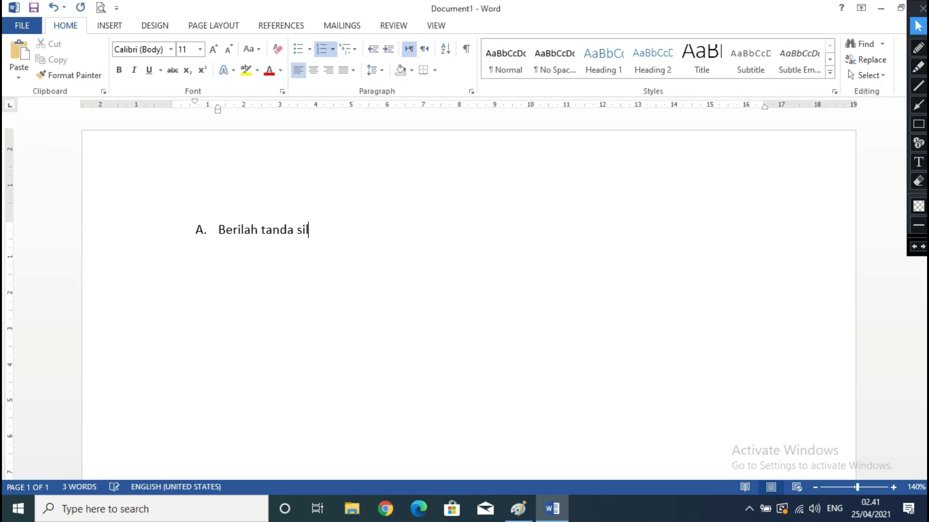
pyautogui.write('ang pada jawaban yang')
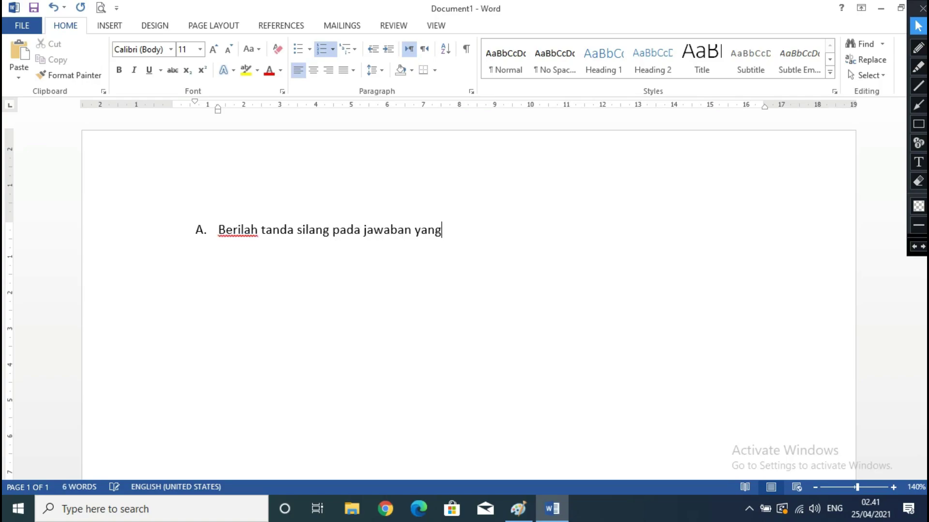
pyautogui.write(' benar !')
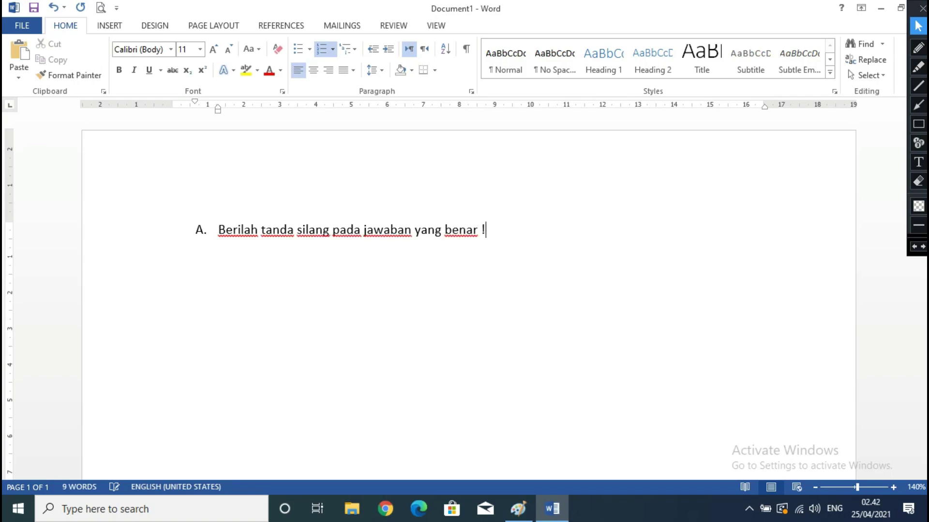
pyautogui.press('Return')
pyautogui.press('BackSpace')
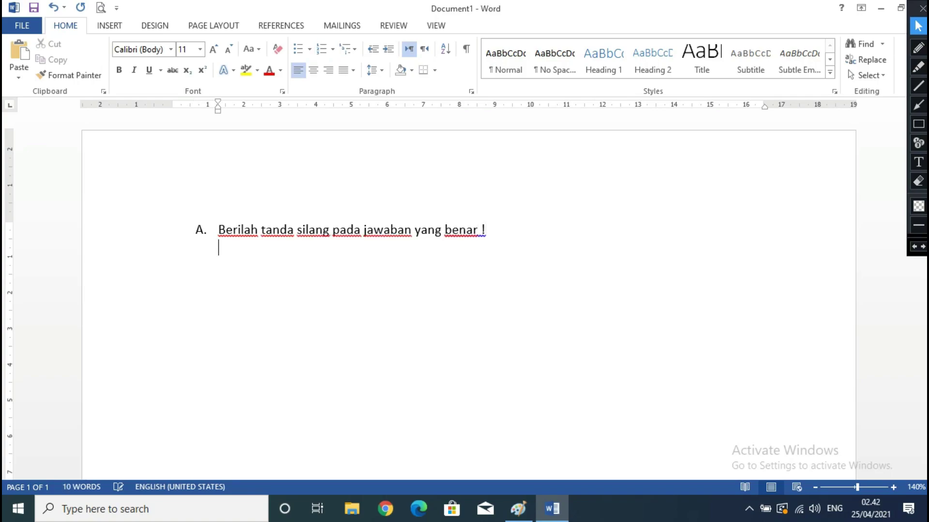
# Start a 1., 2., 3. numbered list under item A and enter B for item 1 and A for item 2.
pyautogui.write('1,')
pyautogui.press('BackSpace')
pyautogui.press('BackSpace')
pyautogui.write('1.')
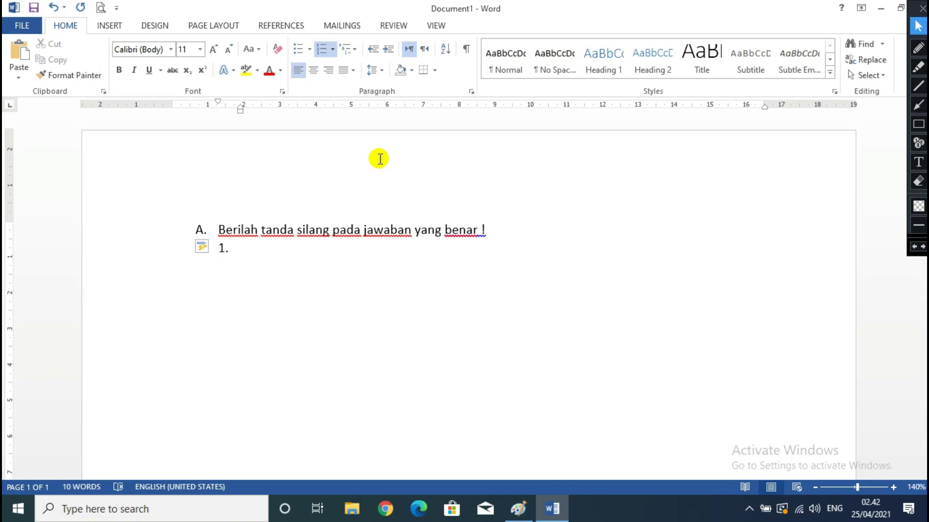
pyautogui.write('B')
pyautogui.press('Return')
pyautogui.write('a')
pyautogui.press('Return')
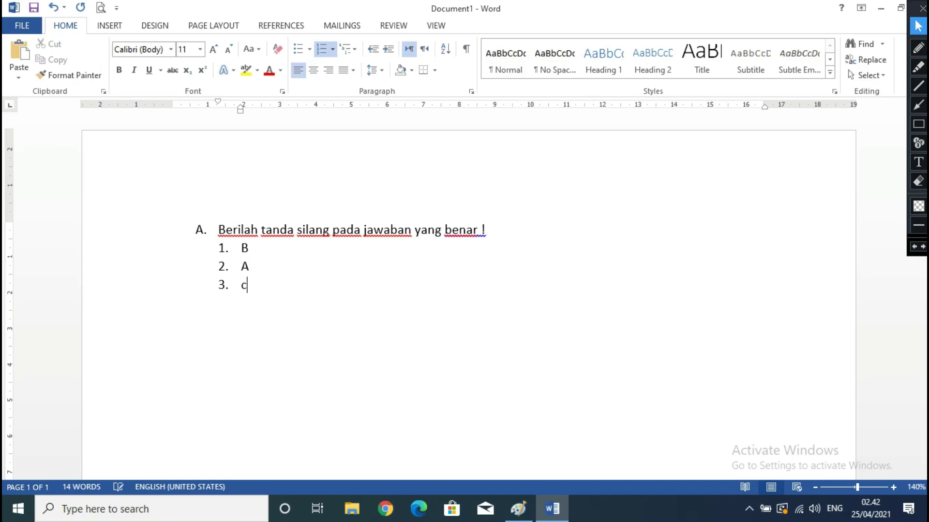
# Enter C, A and A as answers 3 to 5 in the numbered list.
pyautogui.write('c')
pyautogui.press('Return')
pyautogui.write('a')
pyautogui.press('Return')
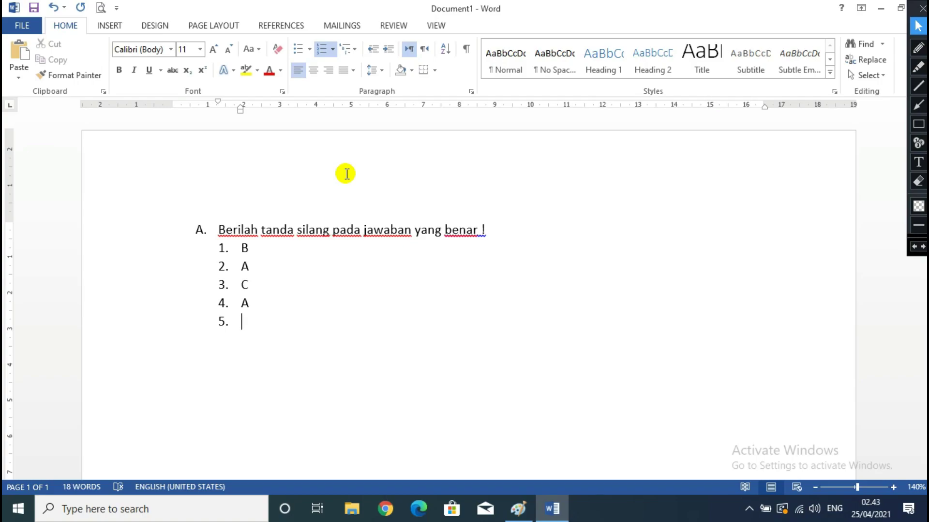
pyautogui.write('a')
pyautogui.press('Return')
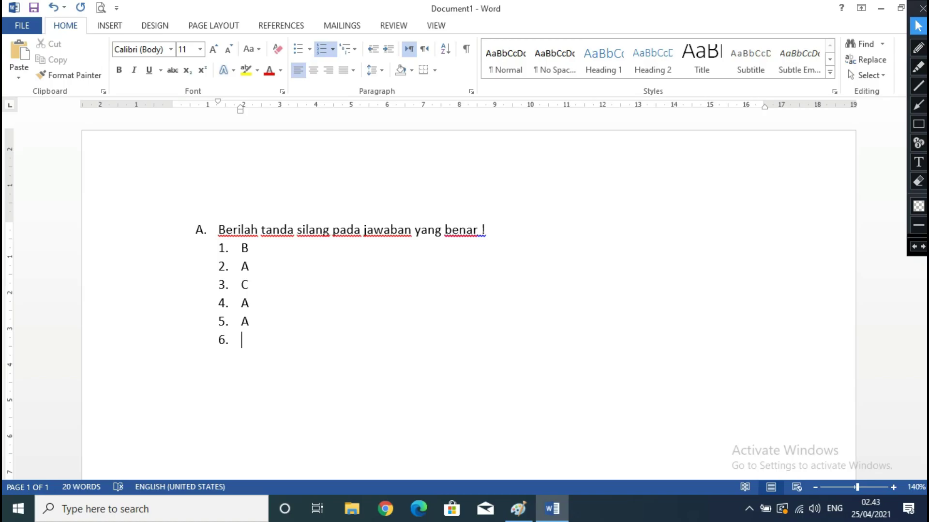
# Switch to Paint, sample yellow from the small upper circle and pink from the large circle with Color picker, and return to Word.
pyautogui.click(515, 510)
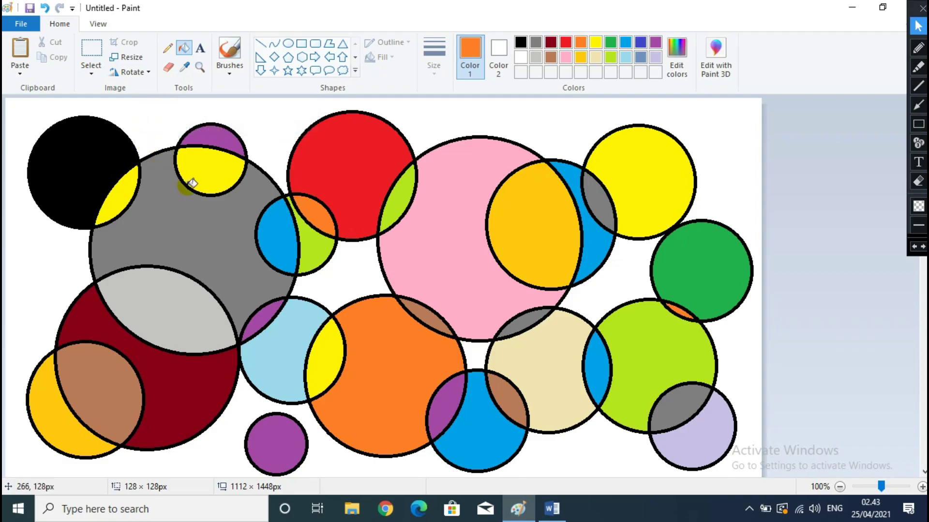
pyautogui.click(184, 66)
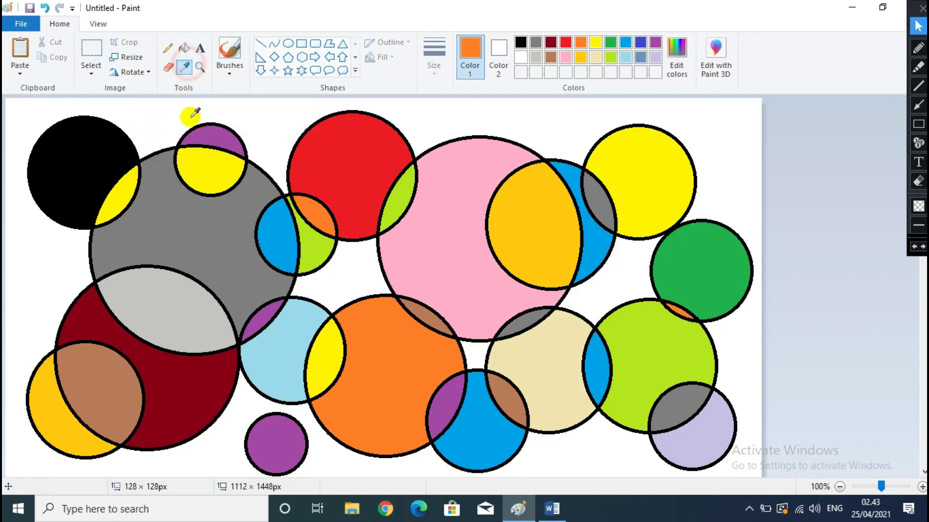
pyautogui.click(213, 171)
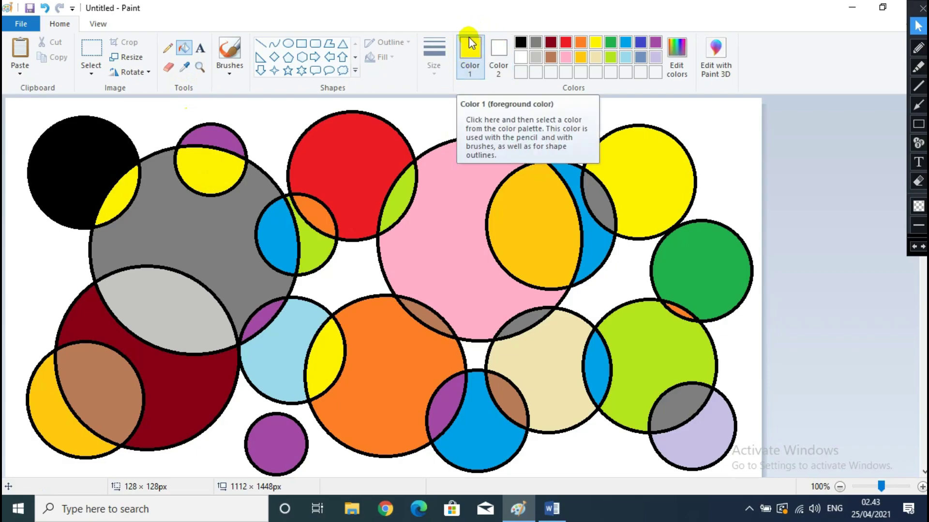
pyautogui.click(184, 67)
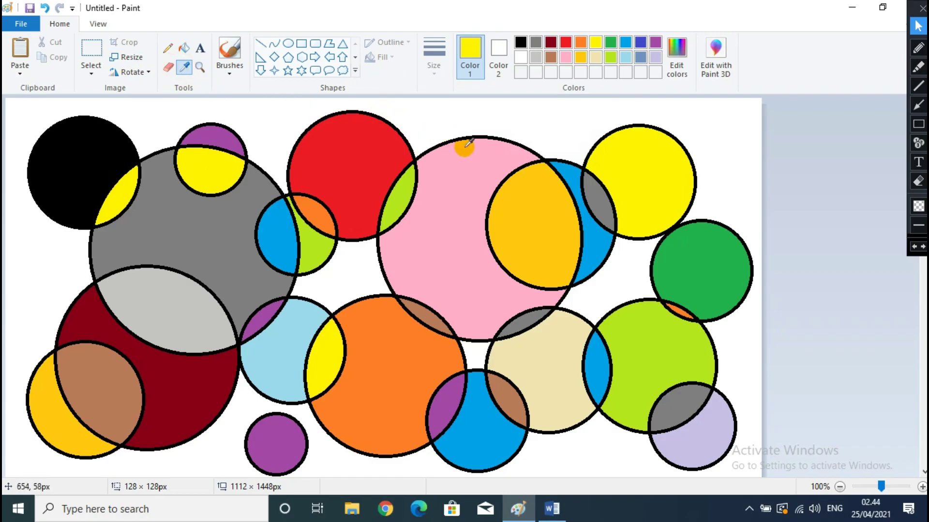
pyautogui.click(451, 174)
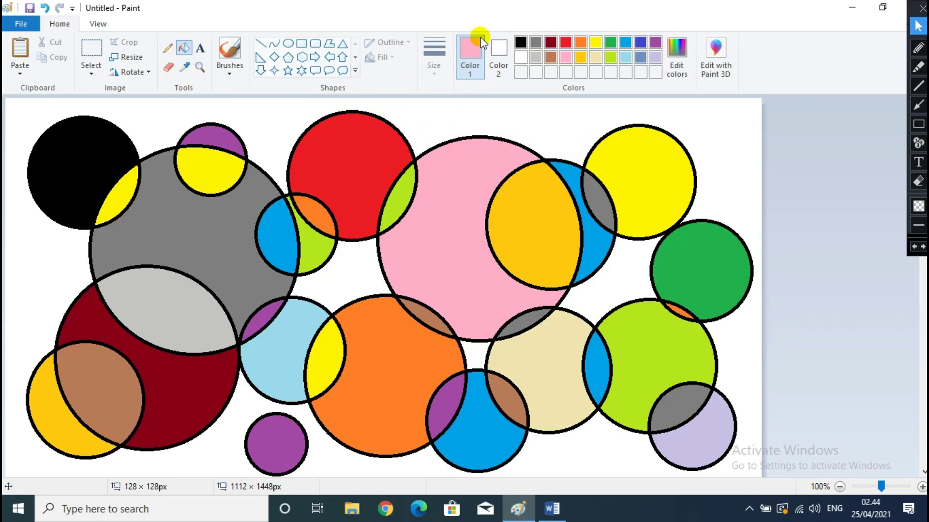
pyautogui.click(853, 6)
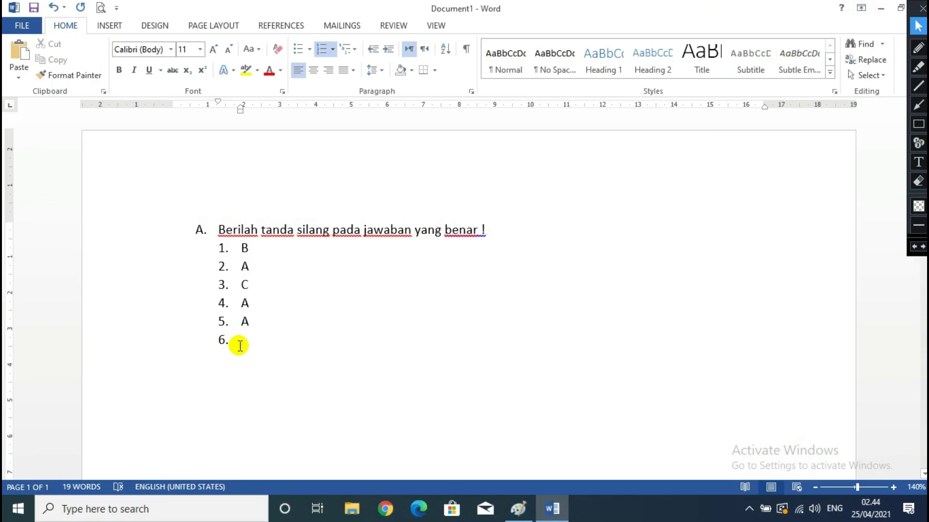
# Enter A, C and C as answers 6 to 8 in the numbered list.
pyautogui.write('a')
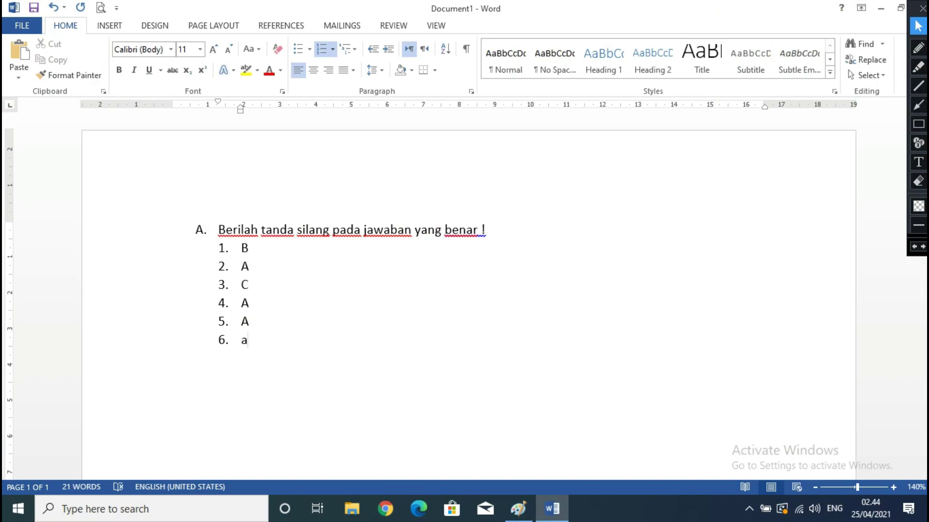
pyautogui.press('Return')
pyautogui.write('c')
pyautogui.press('Return')
pyautogui.press('Return')
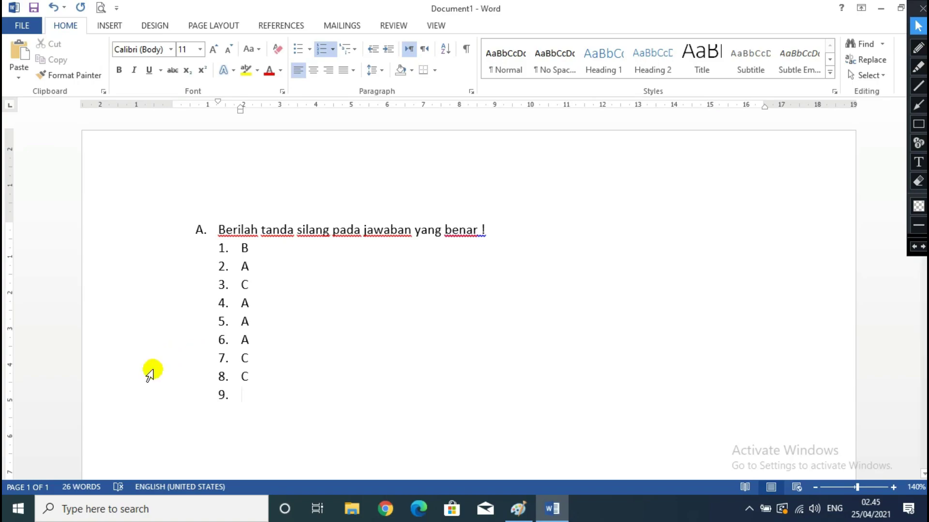
# Switch to Paint, examine the available brush types and the shape tools, and return to the Word document.
pyautogui.click(514, 506)
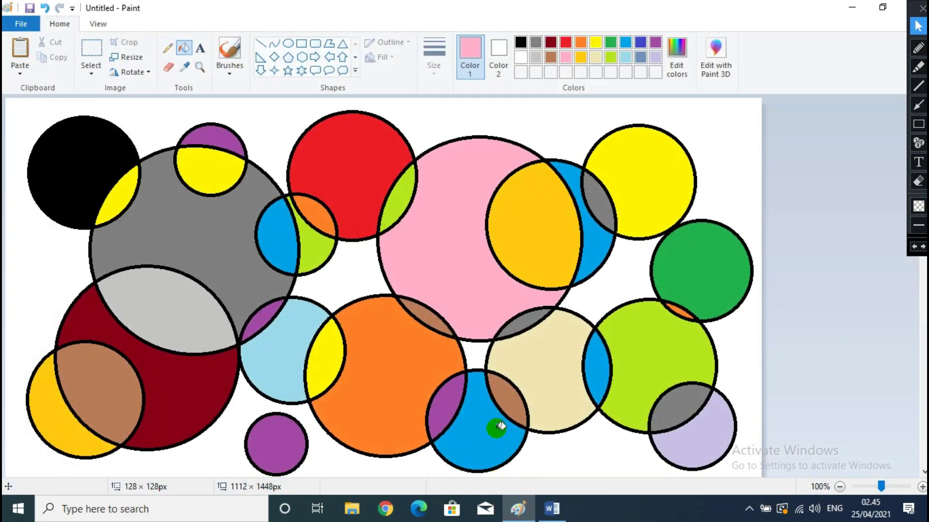
pyautogui.click(232, 68)
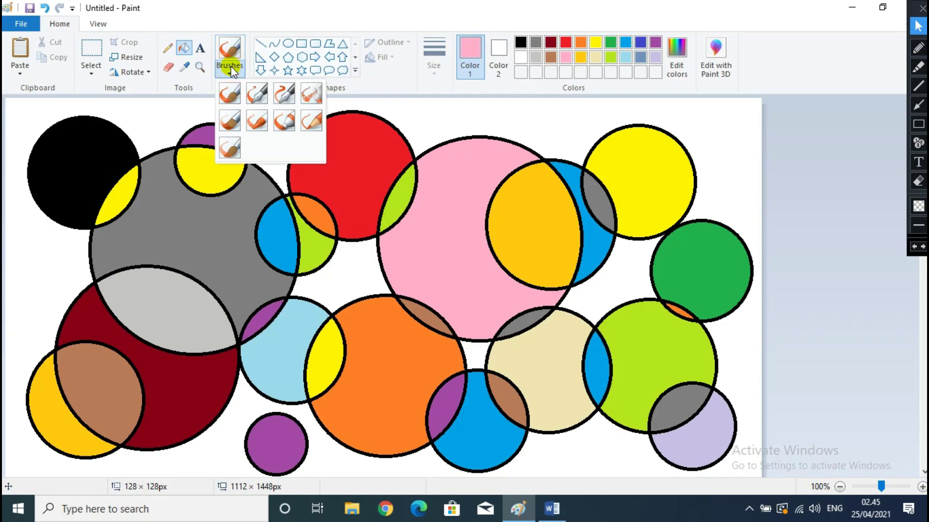
pyautogui.click(231, 68)
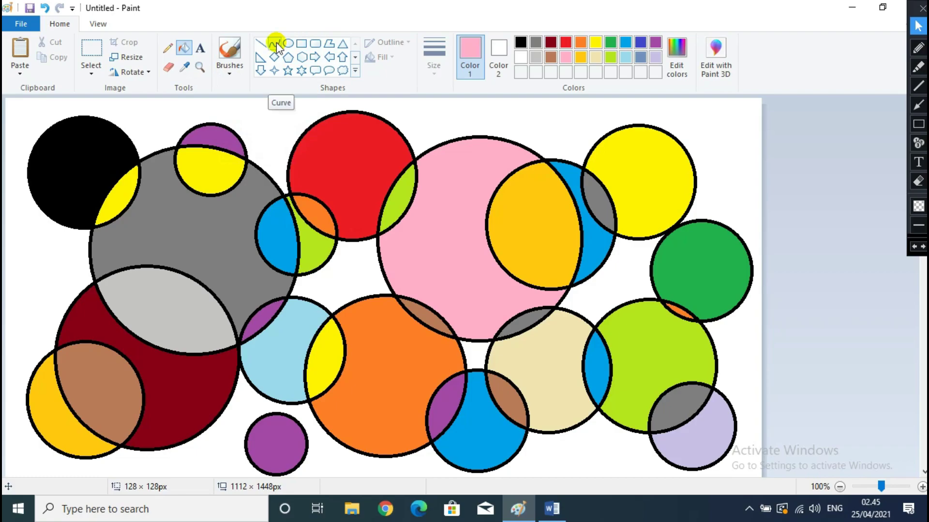
pyautogui.click(852, 6)
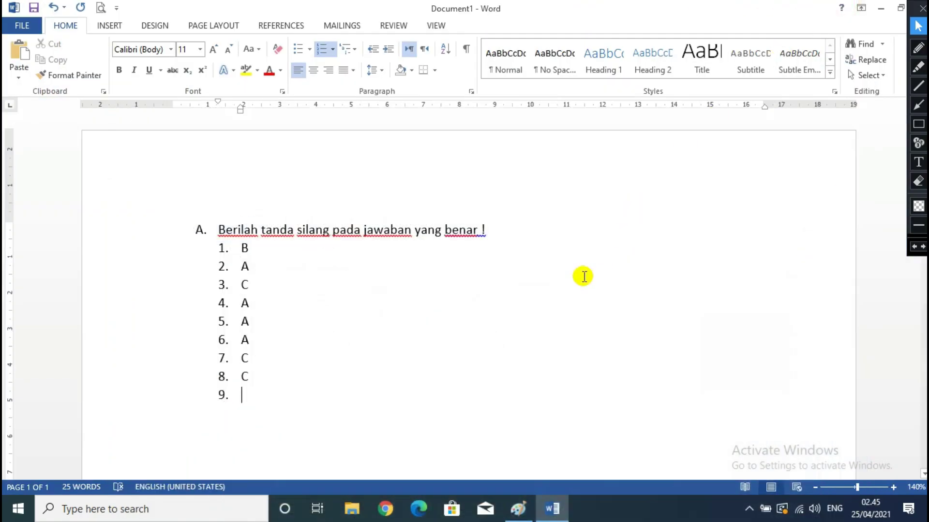
# Enter B, B, A and A as answers 9 to 12 in the numbered list.
pyautogui.click(393, 395)
pyautogui.write('b')
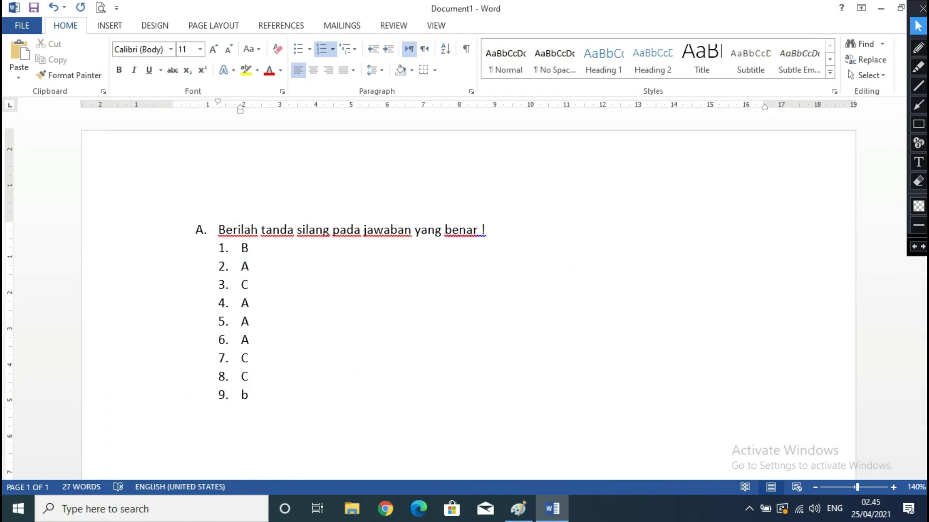
pyautogui.press('Return')
pyautogui.write('b')
pyautogui.press('Return')
pyautogui.write('a')
pyautogui.press('Return')
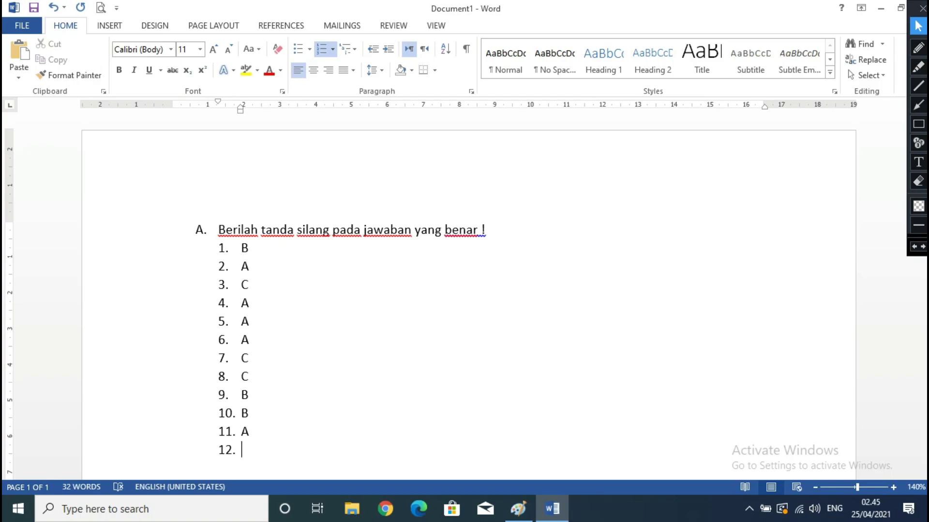
pyautogui.write('a')
pyautogui.press('Return')
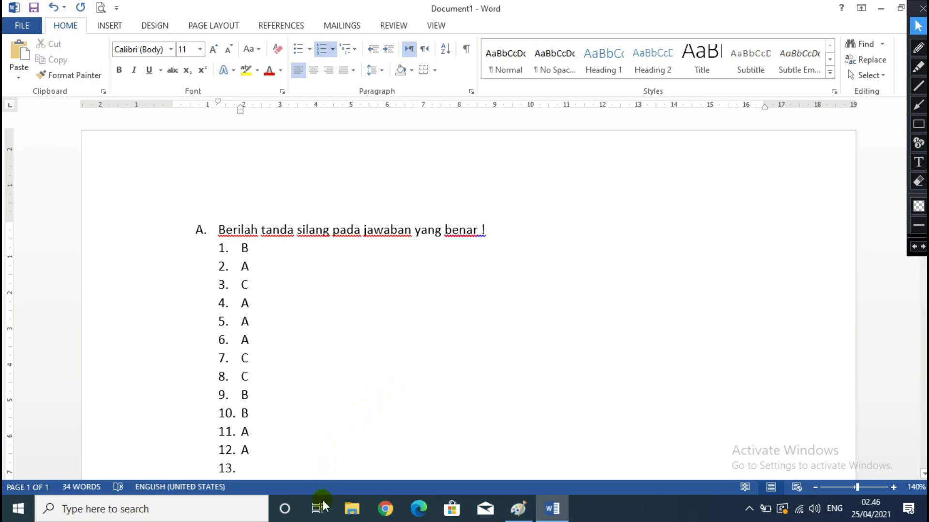
# Enter A, C, B and B as answers 13 to 16 in the numbered list.
pyautogui.scroll(-3, 252, 388)
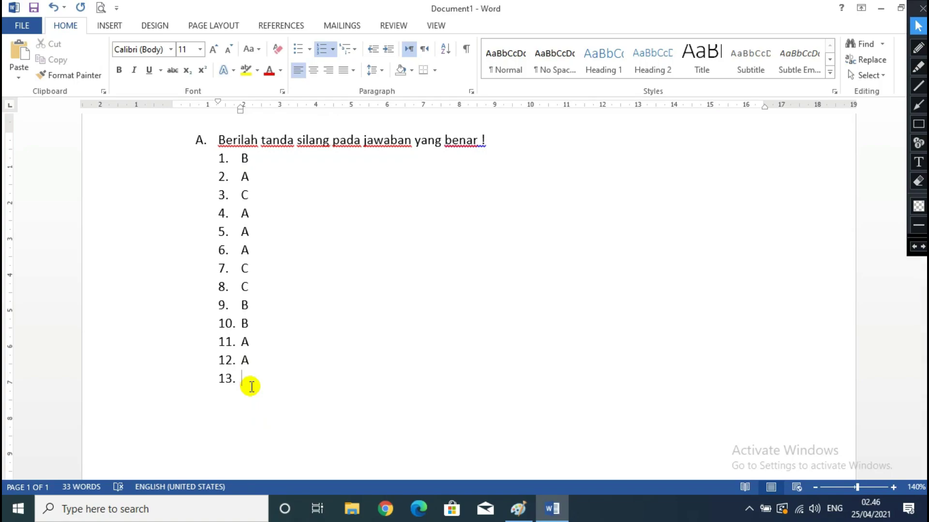
pyautogui.write('a')
pyautogui.press('Return')
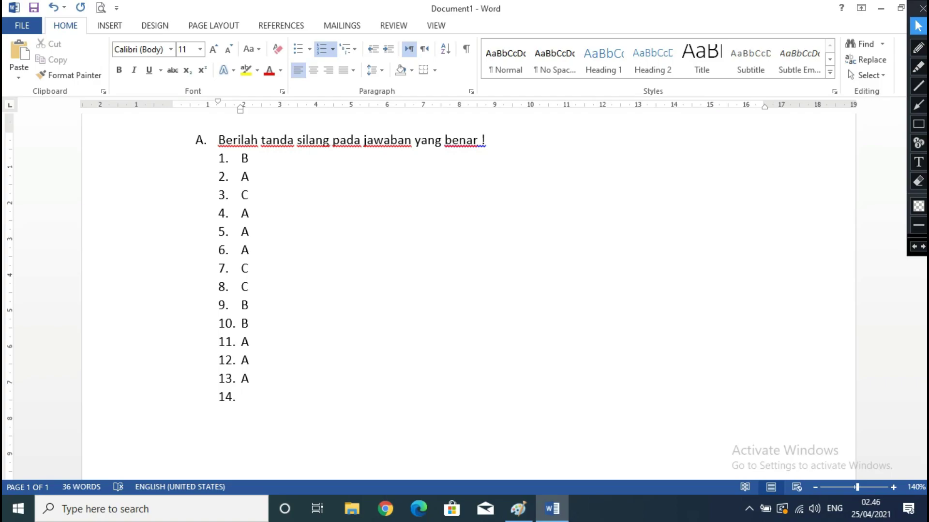
pyautogui.write('c')
pyautogui.press('Return')
pyautogui.write('b')
pyautogui.press('Return')
pyautogui.write('b')
pyautogui.press('Return')
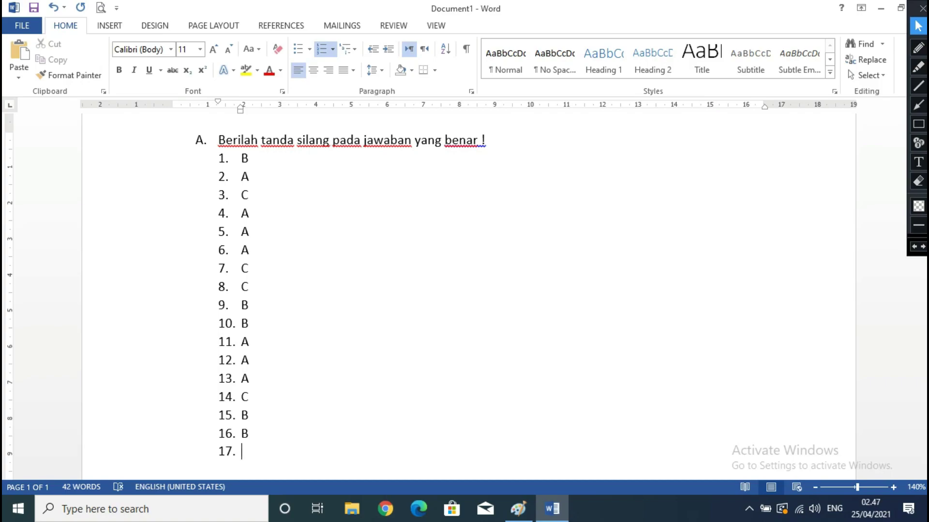
# Enter B, A, B and C as answers 17 to 20 in the numbered list.
pyautogui.write('B')
pyautogui.press('Return')
pyautogui.scroll(-1, 464, 290)
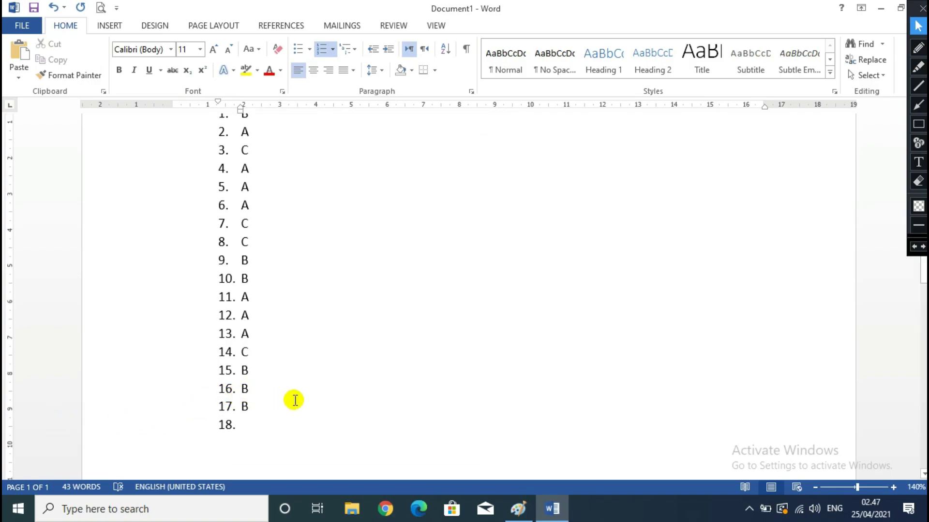
pyautogui.write('a')
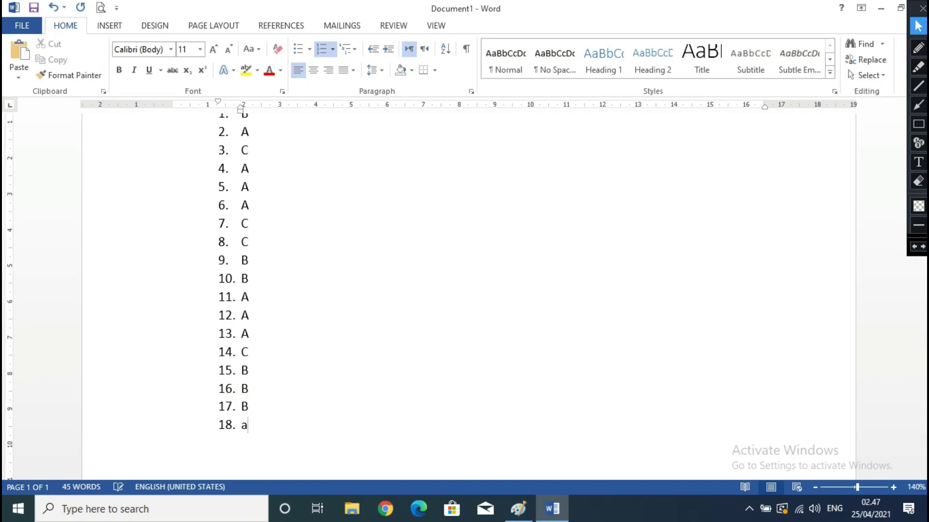
pyautogui.press('Return')
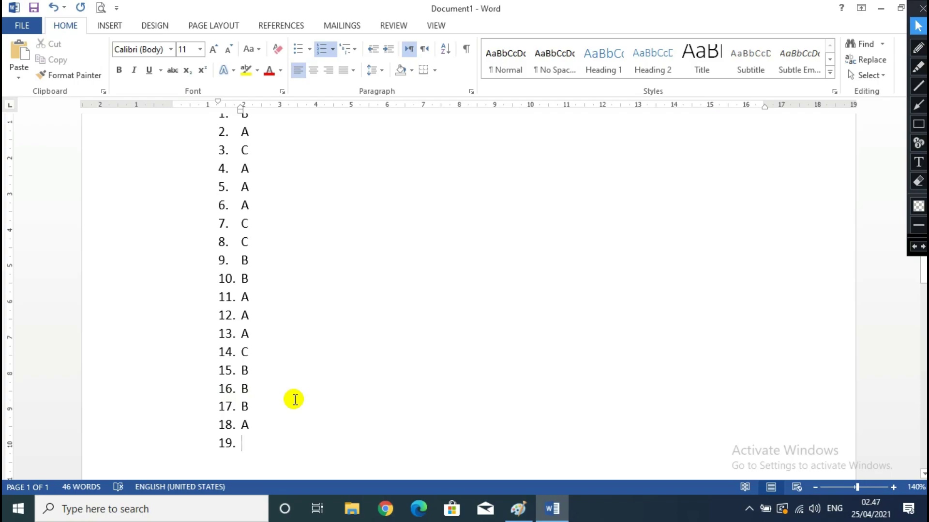
pyautogui.write('b')
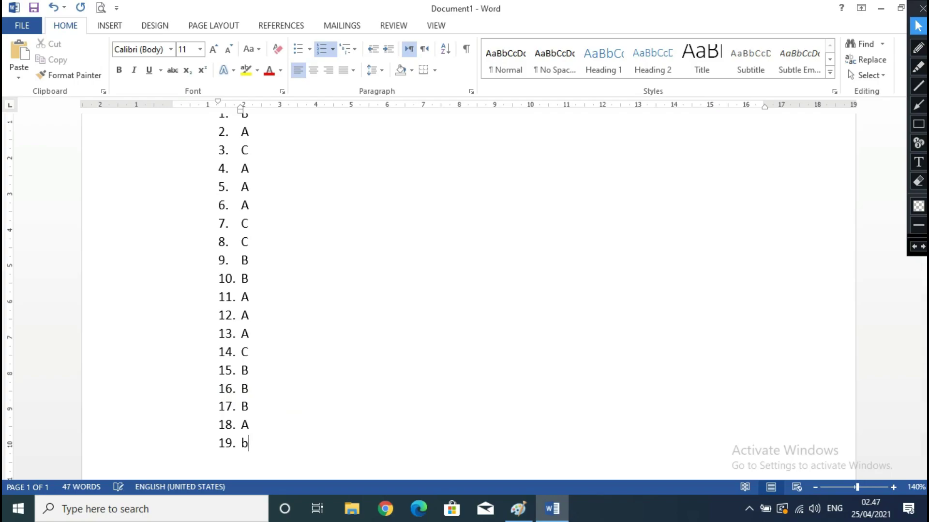
pyautogui.press('Return')
pyautogui.write('c')
pyautogui.press('Return')
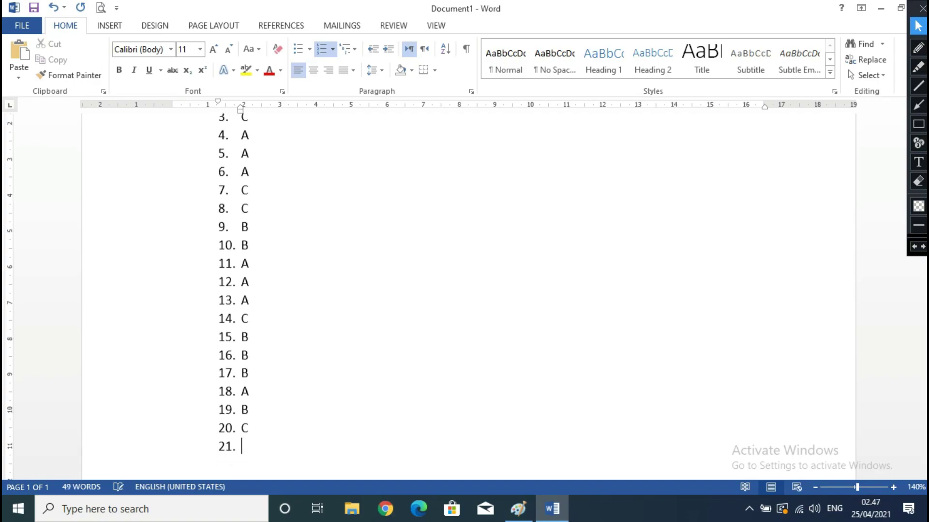
# End the numbered list after item 20 and remove the indent from the empty line below it.
pyautogui.press('Return')
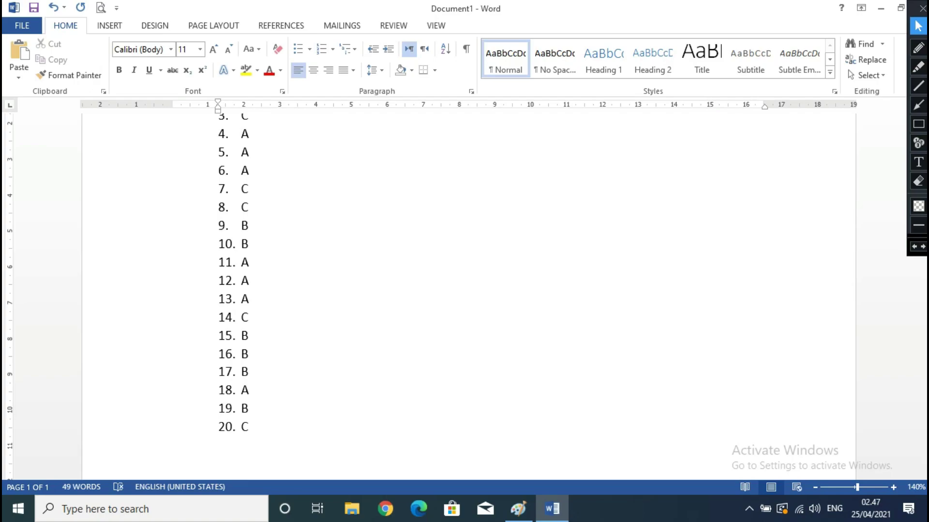
pyautogui.press('BackSpace')
pyautogui.scroll(-1, 262, 376)
pyautogui.scroll(2, 263, 377)
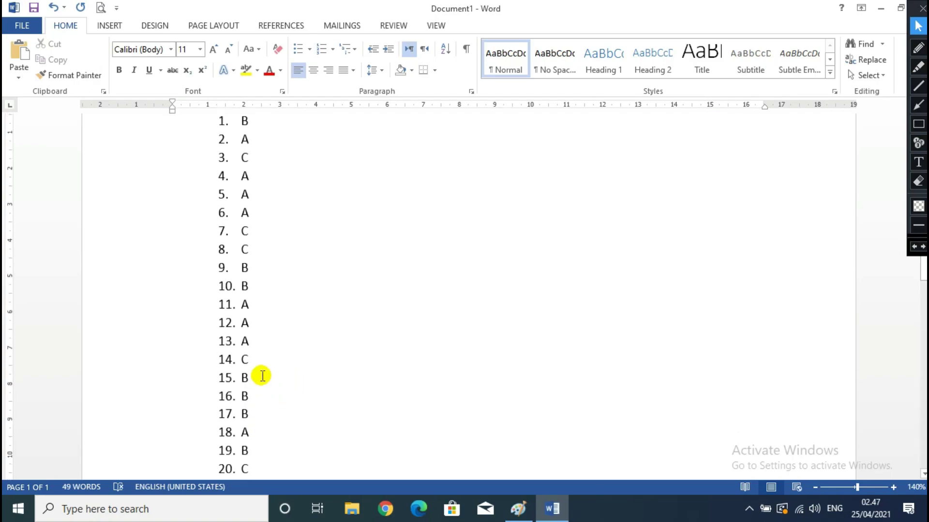